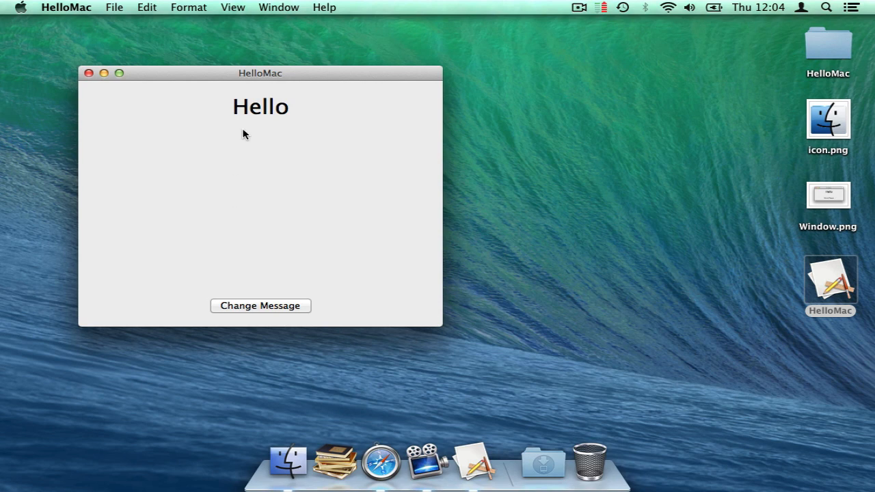
- Try out the message-changing function in the HelloMac window several times
left_click(243, 305)
left_click(243, 305)
left_click(242, 305)
left_click(243, 305)
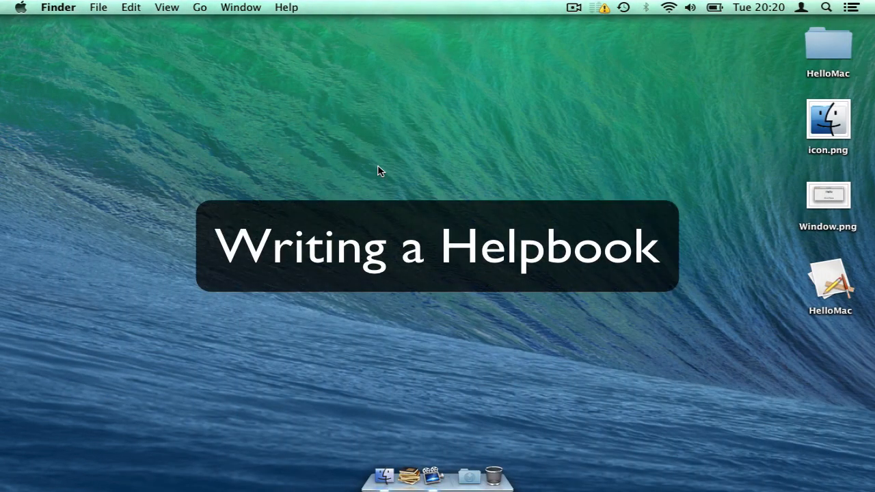
- Open ParaDocs and save the new help book document as HelloMacHelp on the Desktop
left_click(410, 465)
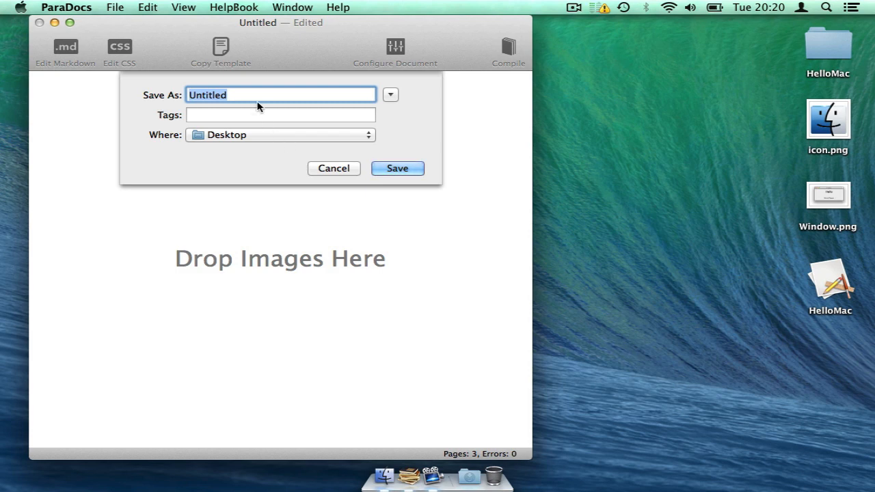
type("HelloMacHelp")
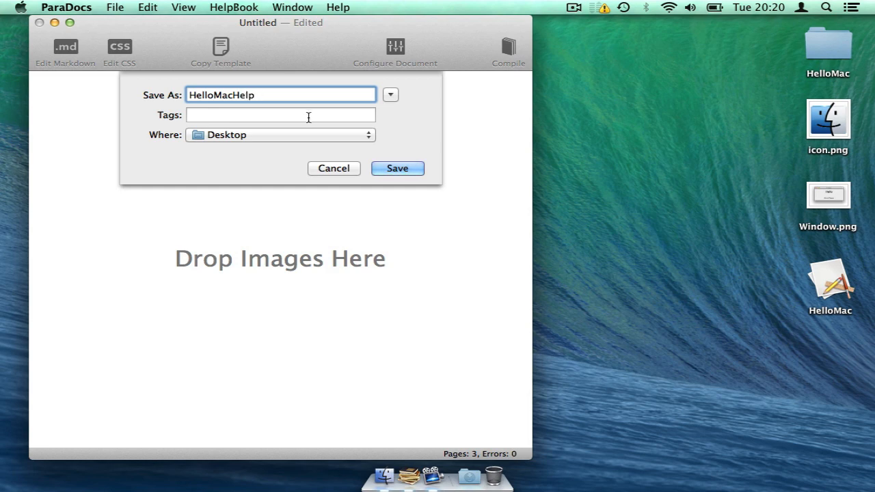
left_click(383, 168)
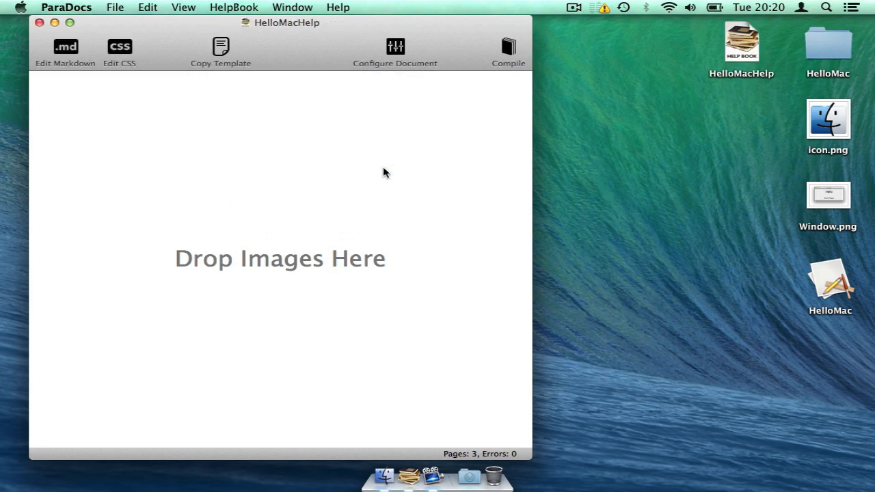
- Add icon.png and Window.png from the desktop to the help book's images
left_click_drag(820, 104, 341, 142)
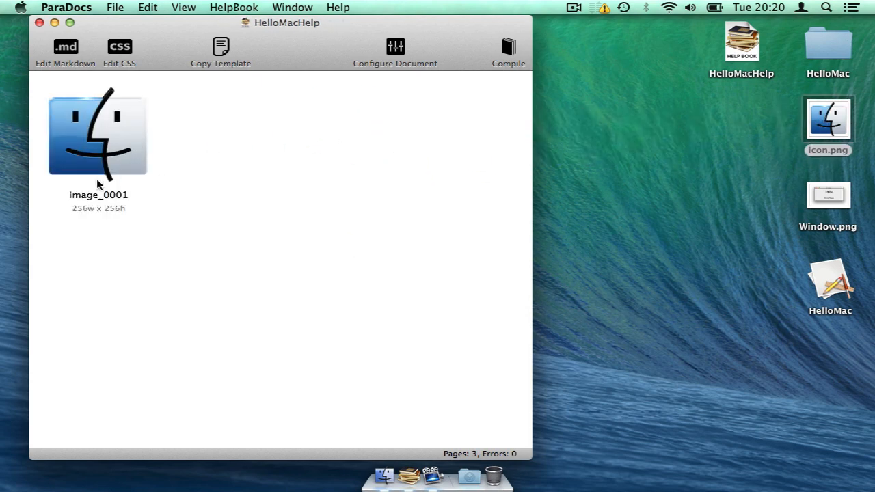
left_click(827, 197)
left_click_drag(828, 197, 267, 123)
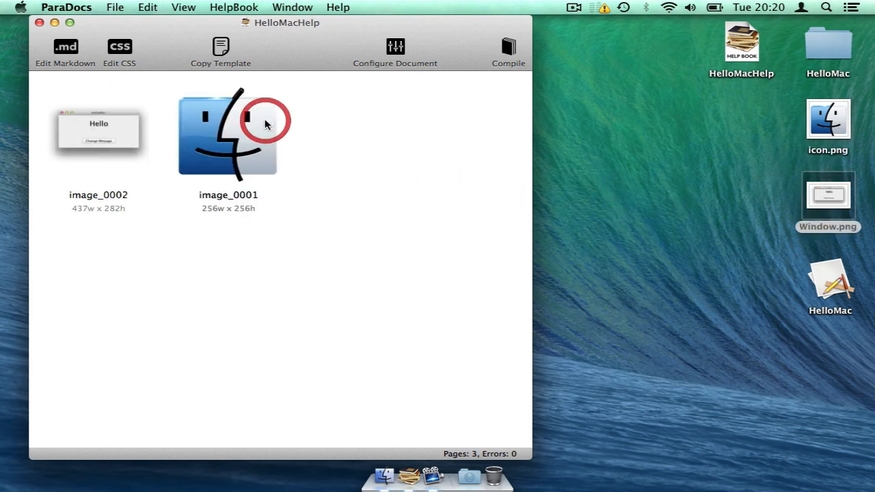
- Rename the window screenshot image as window and the face icon image as happyMac
left_click(108, 197)
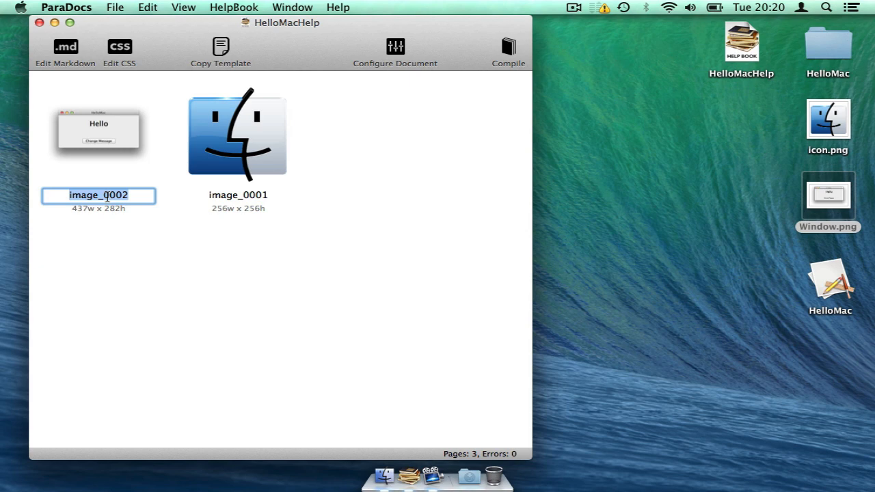
type("window")
left_click(219, 218)
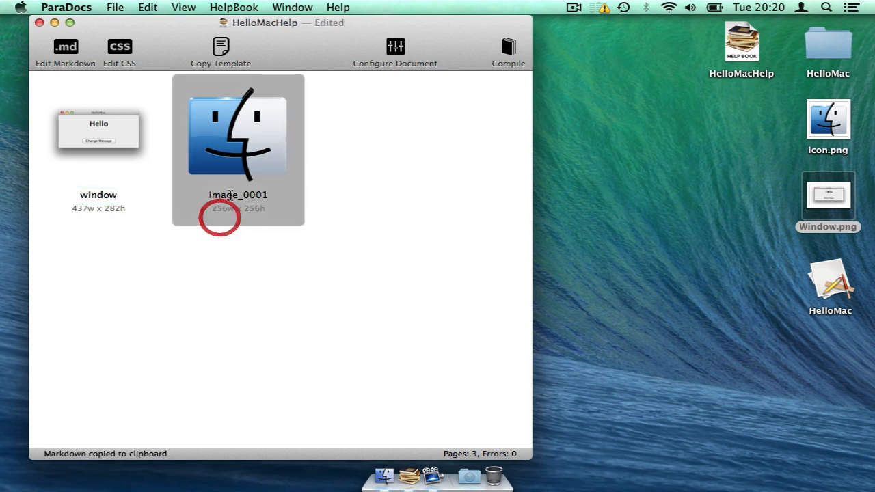
left_click(232, 196)
type("he")
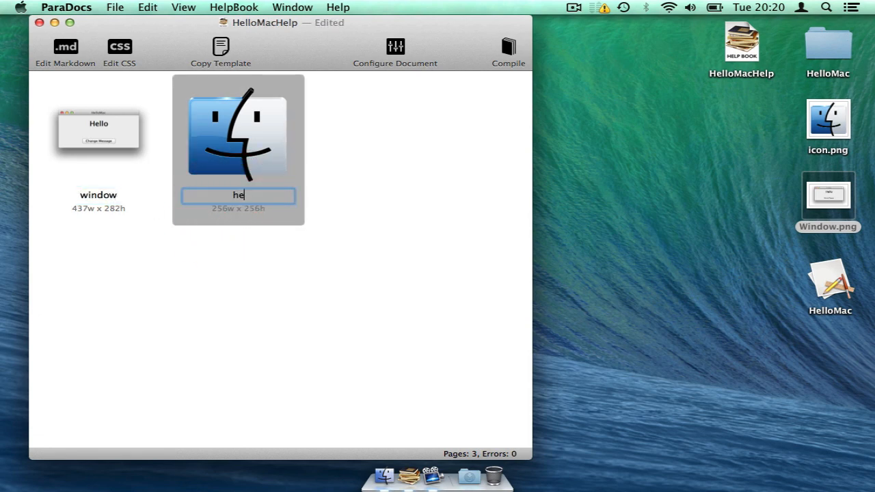
type("ll")
key("BackSpace")
key("BackSpace")
key("BackSpace")
type("appyMac")
left_click(263, 271)
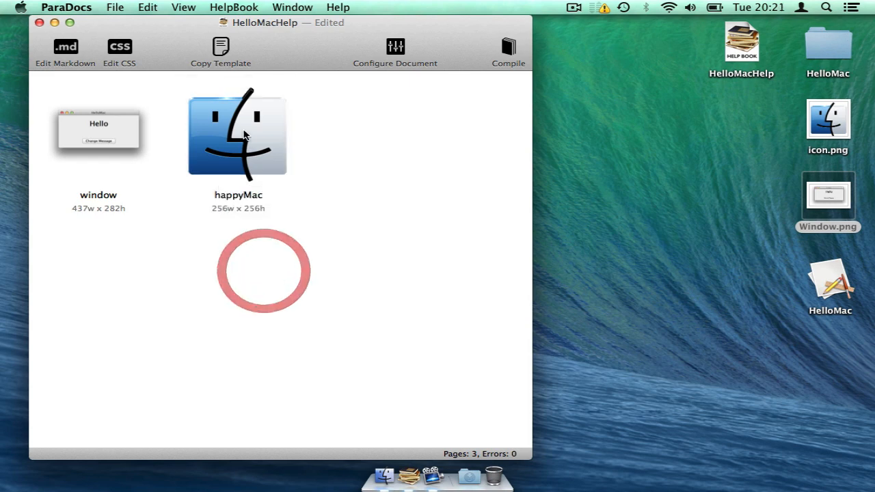
- Set the happyMac image as the app icon and save the help book document
right_click(245, 128)
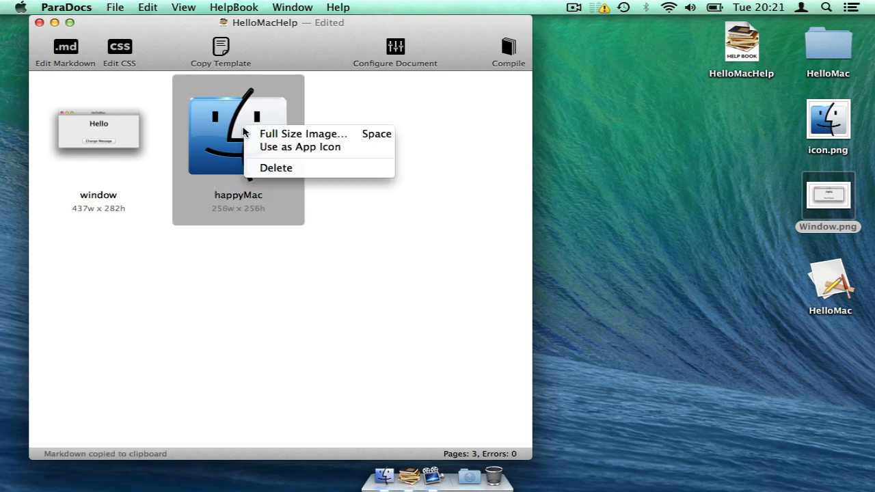
left_click(274, 148)
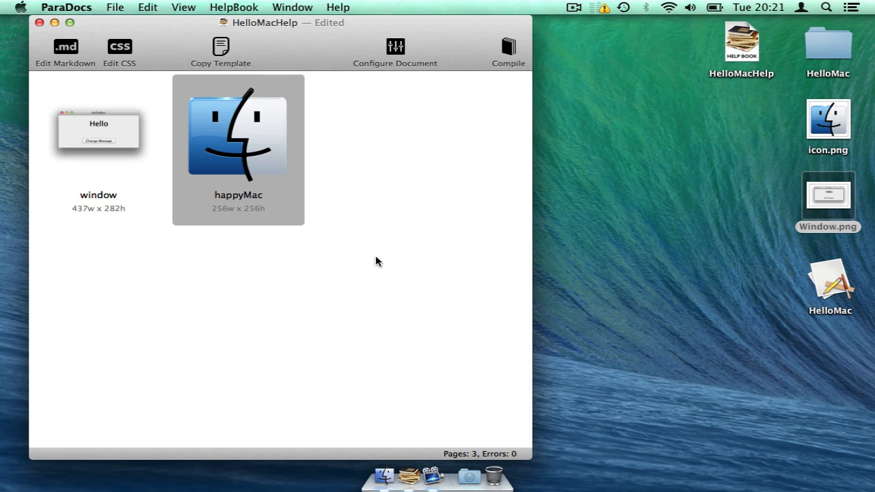
left_click(381, 273)
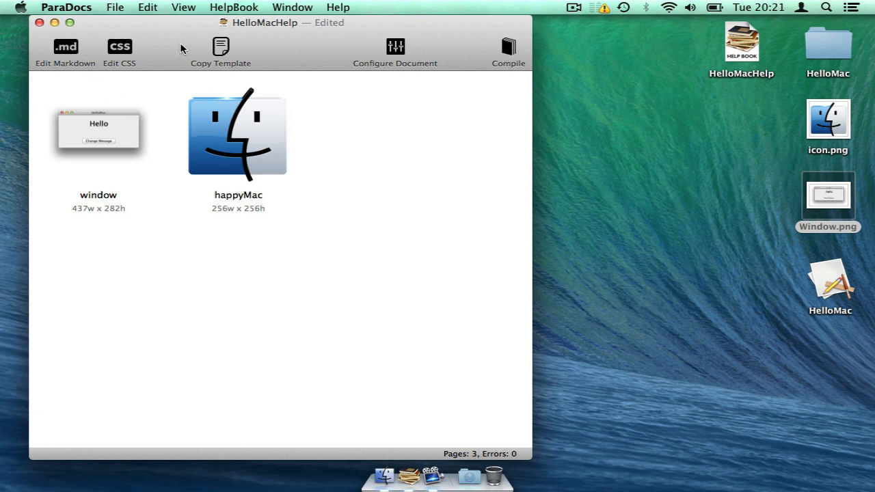
key("super+s")
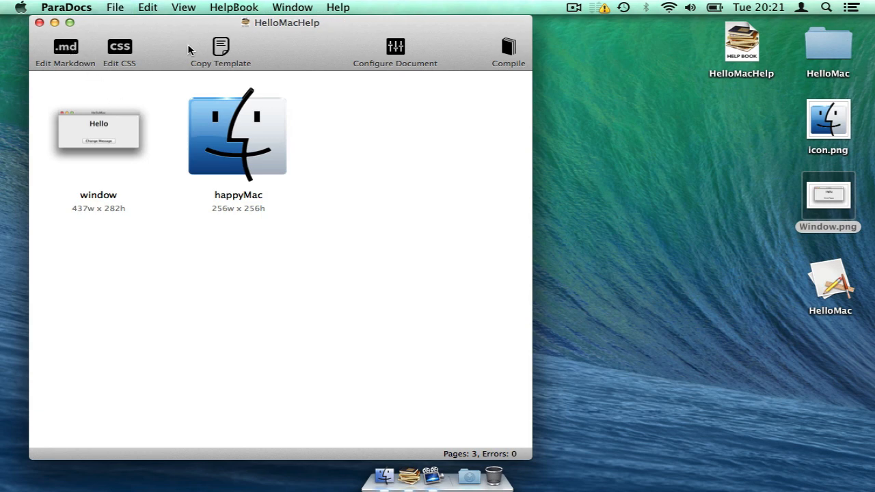
- Open the help book's Markdown in TextWrangler, then narrow its window and move it aside so the image list shows
left_click(65, 48)
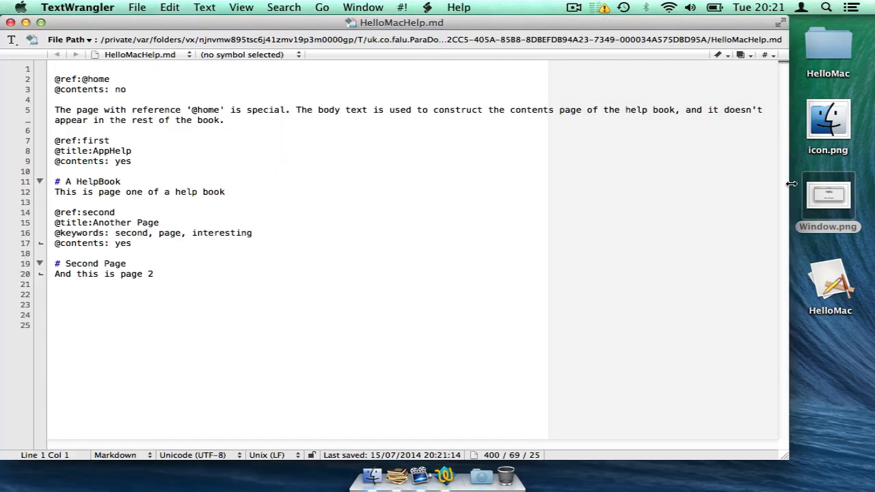
left_click_drag(788, 183, 614, 197)
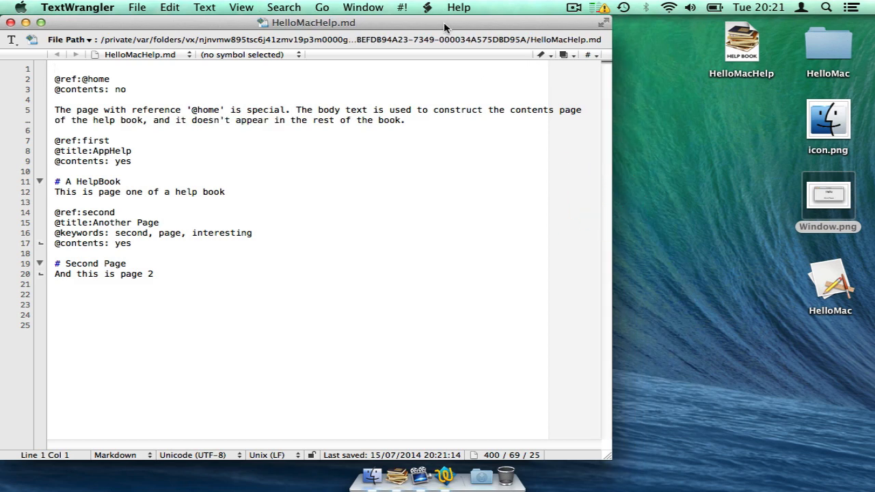
left_click_drag(444, 22, 653, 32)
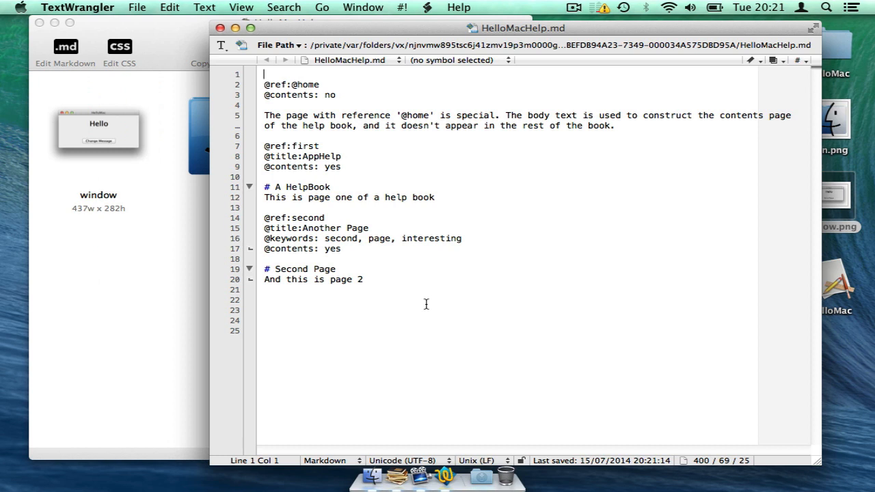
- Delete all the template text from HelloMacHelp.md and start on a fresh second line
left_click_drag(395, 316, 240, 78)
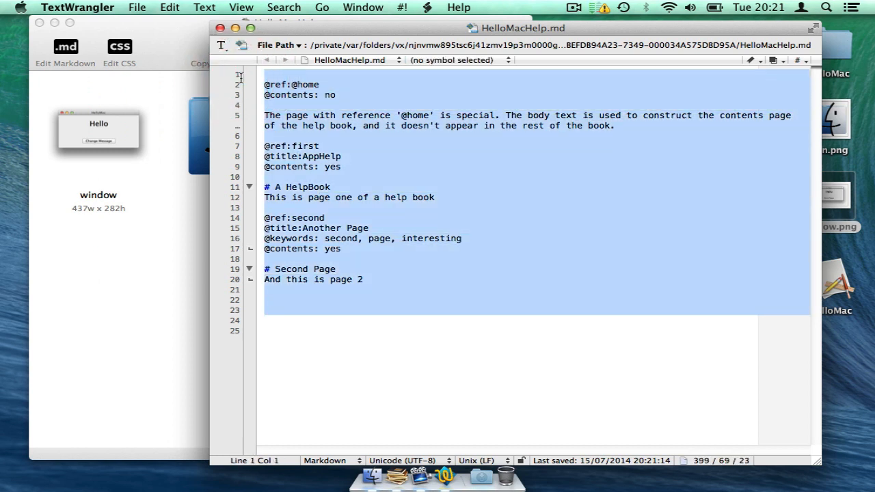
key("BackSpace")
key("Return")
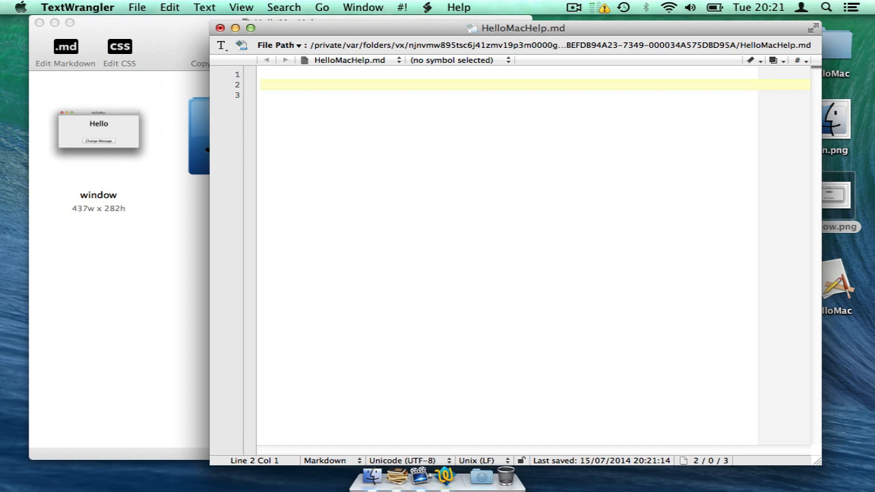
type("@ref:introduction")
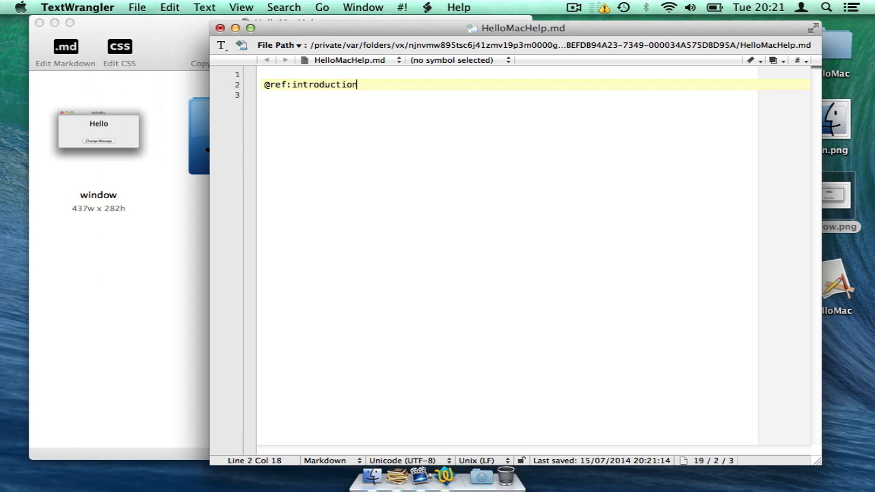
key("Return")
type("@title")
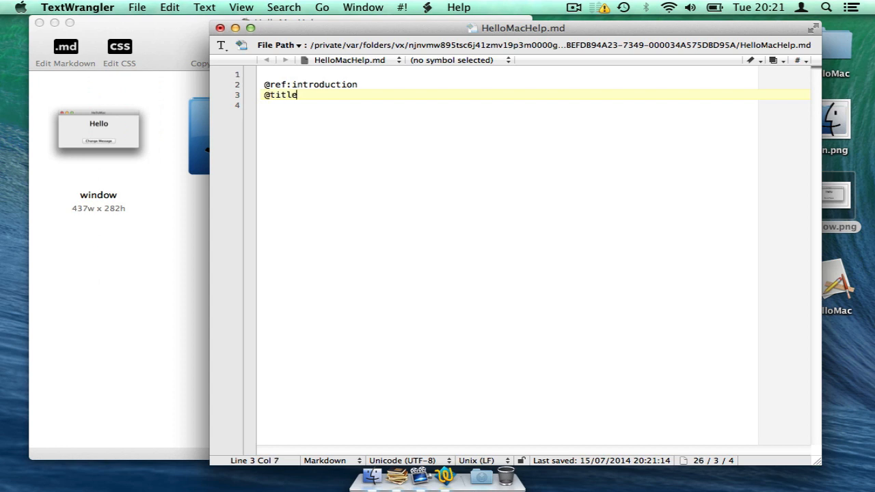
type(":HelloMa")
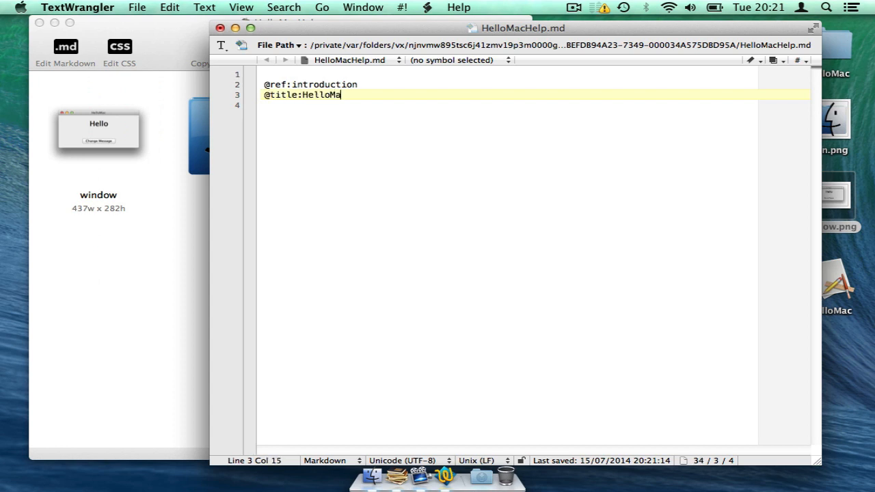
type("c Introduction")
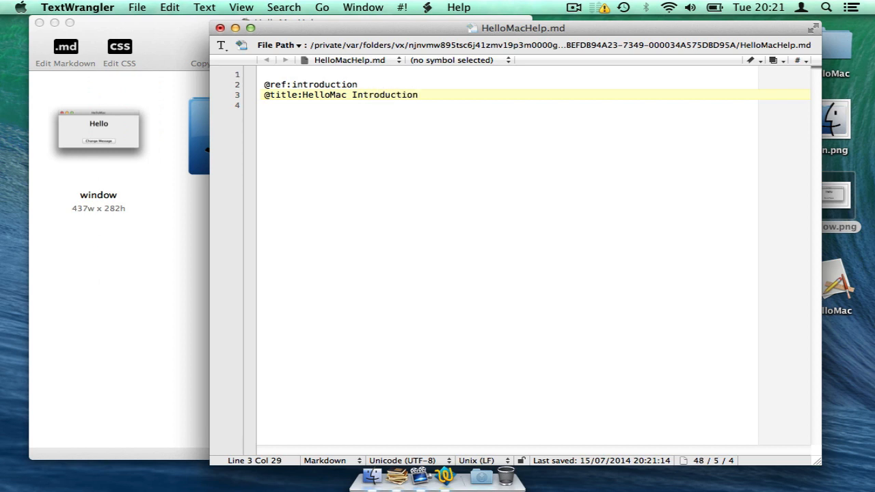
key("Return")
type("@contents")
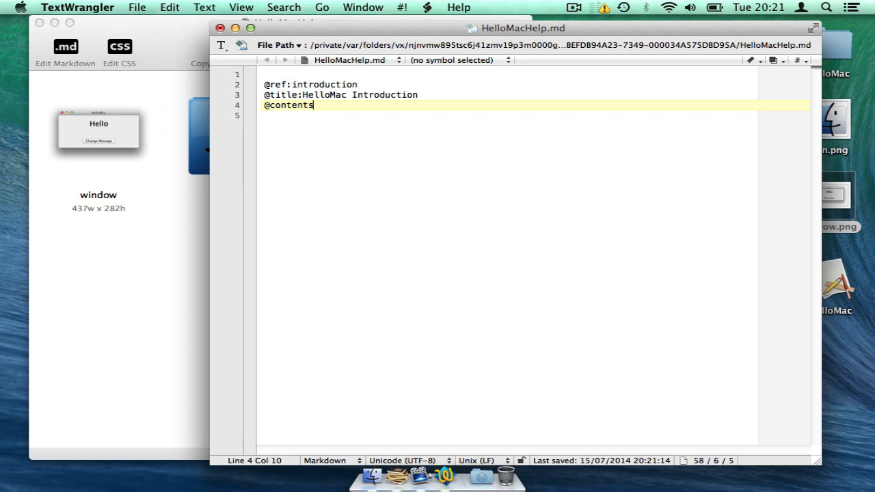
type(": yes")
key("Return")
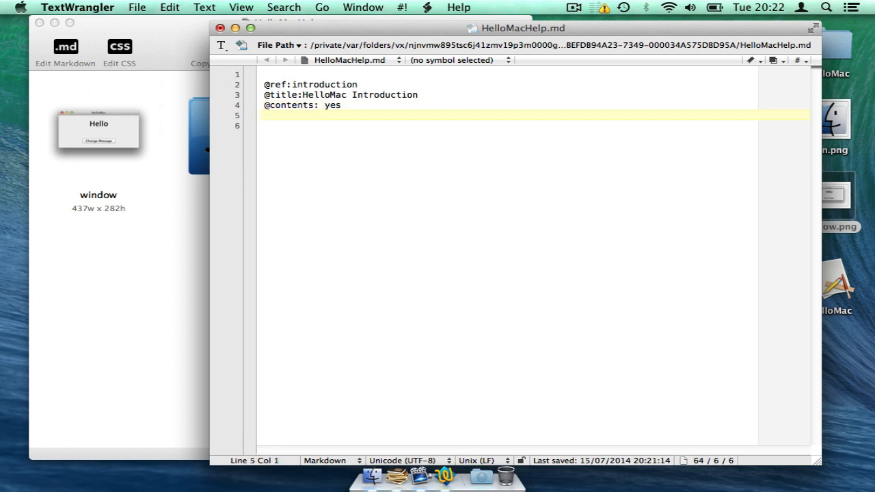
- Below a blank line, write the introduction's body text "HelloMac is a fantastically useful application!" and leave a blank line after it
key("Return")
type("Hello")
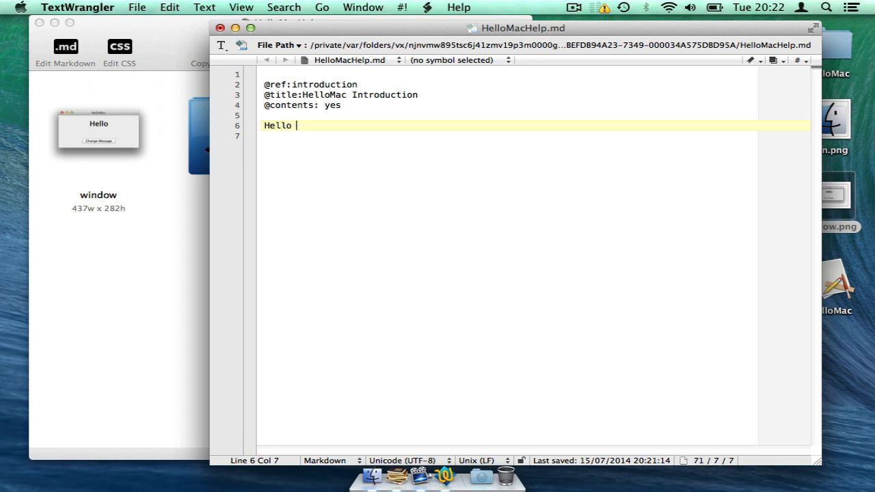
key("BackSpace")
type("Mac is a ")
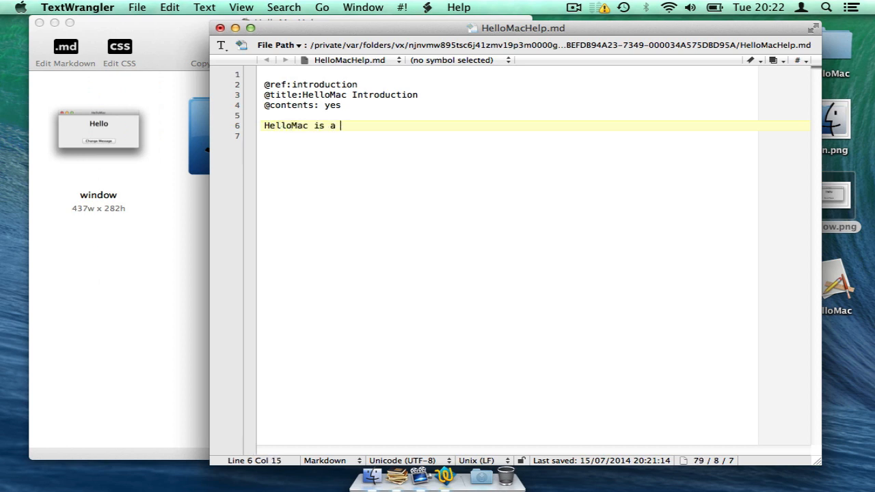
type("fantastical")
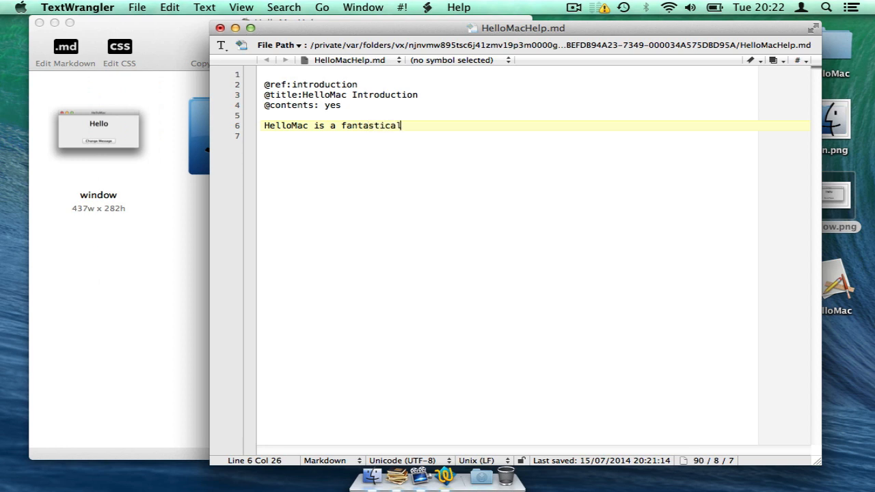
type("ly usefu")
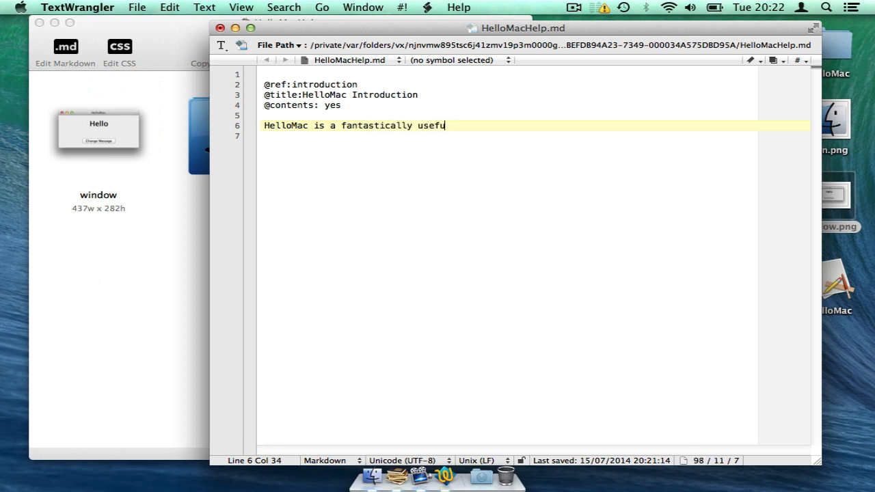
type("l application")
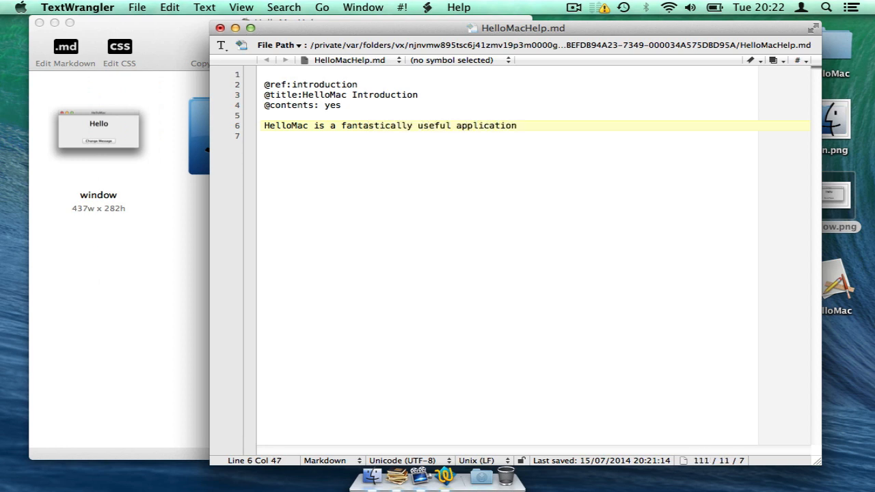
type("!")
key("Return")
key("Return")
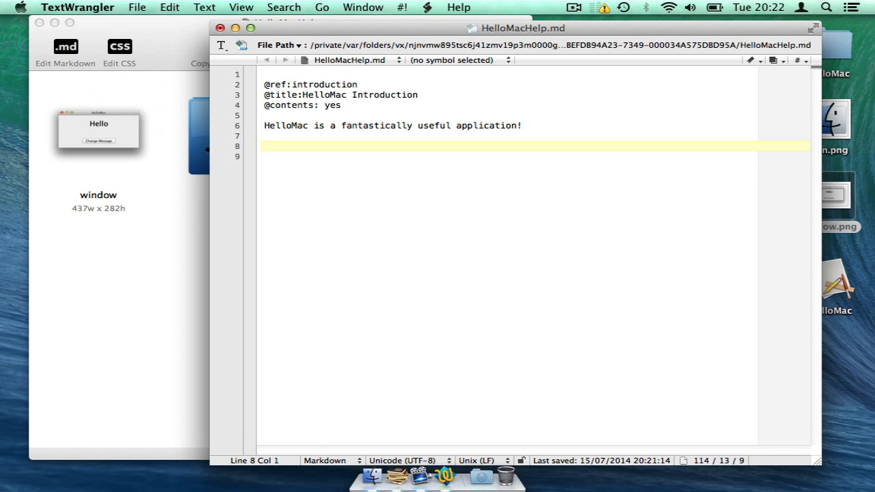
type("@exteral")
key("BackSpace")
key("BackSpace")
type("nal")
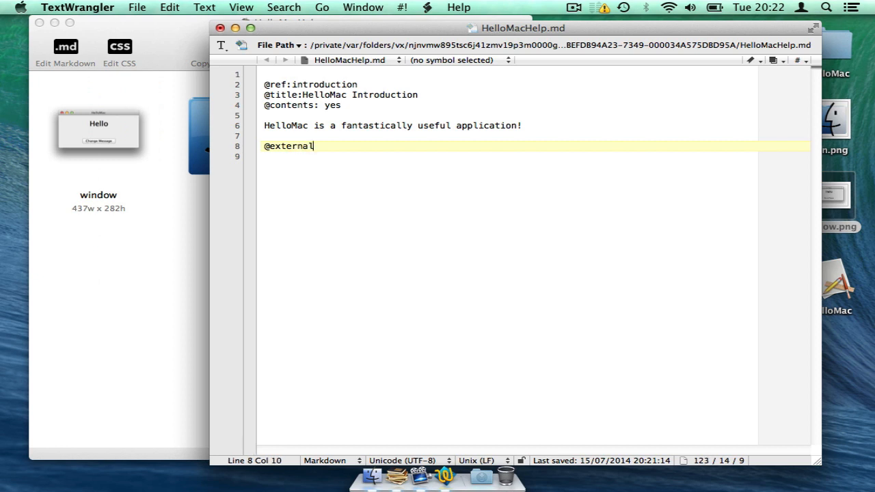
type(": http://en.wikip")
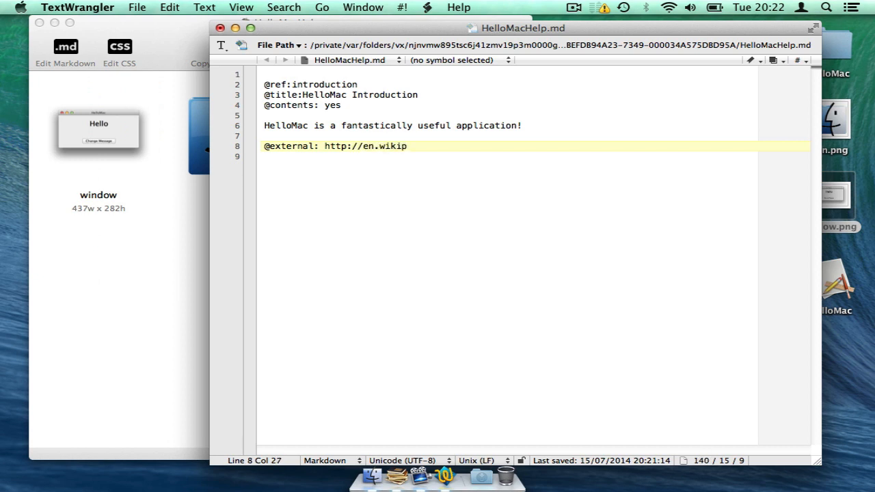
type("edia.com/wiki.")
key("BackSpace")
type("/")
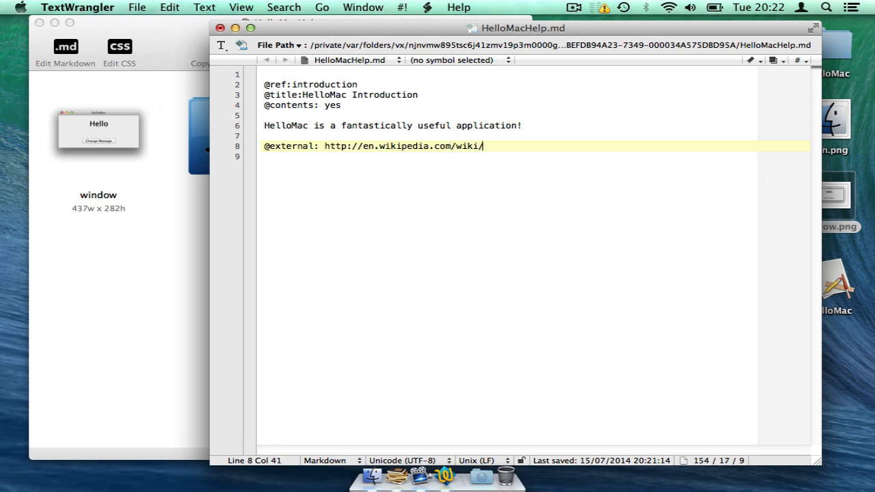
type("Hello")
key("Return")
key("Return")
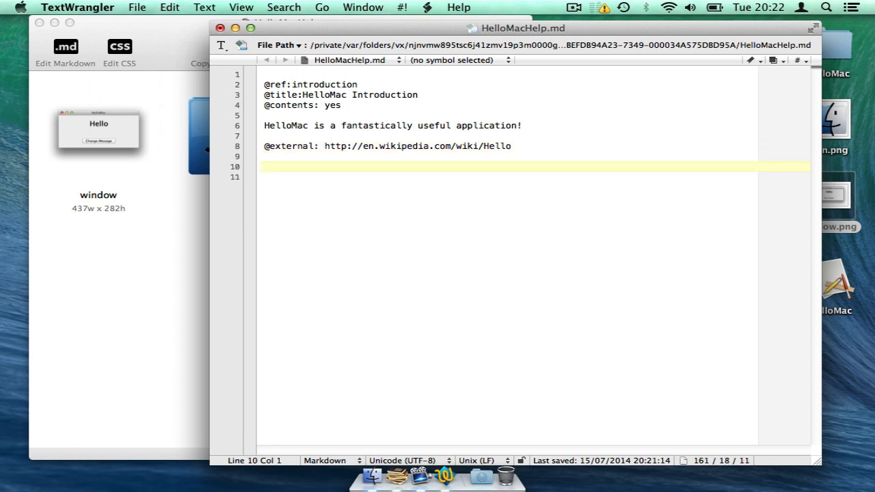
type("@ref:mainW")
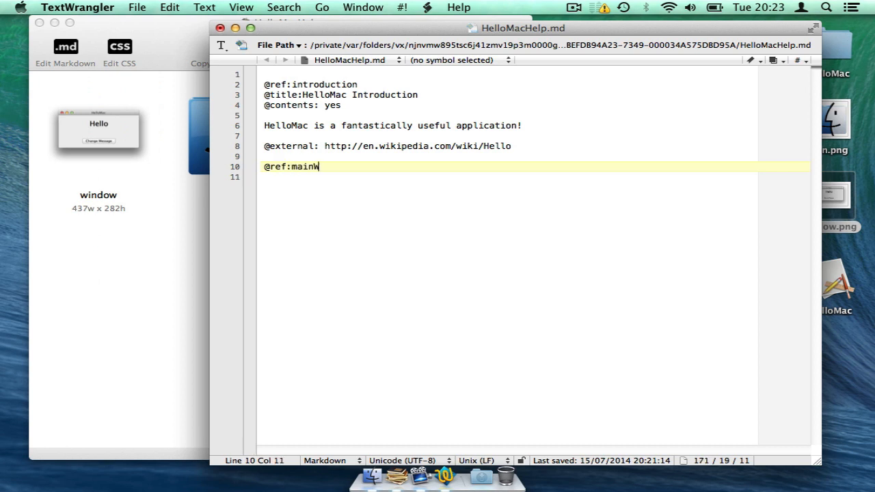
type("indow")
key("Return")
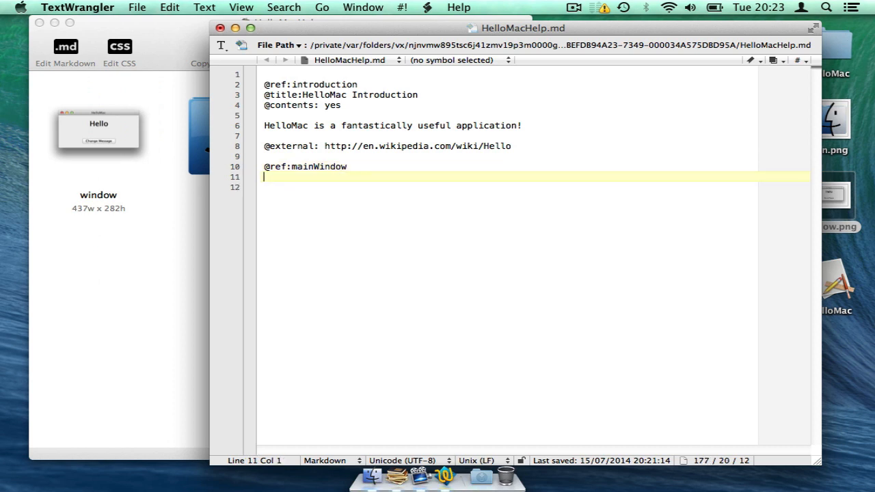
type("@title: Main Window")
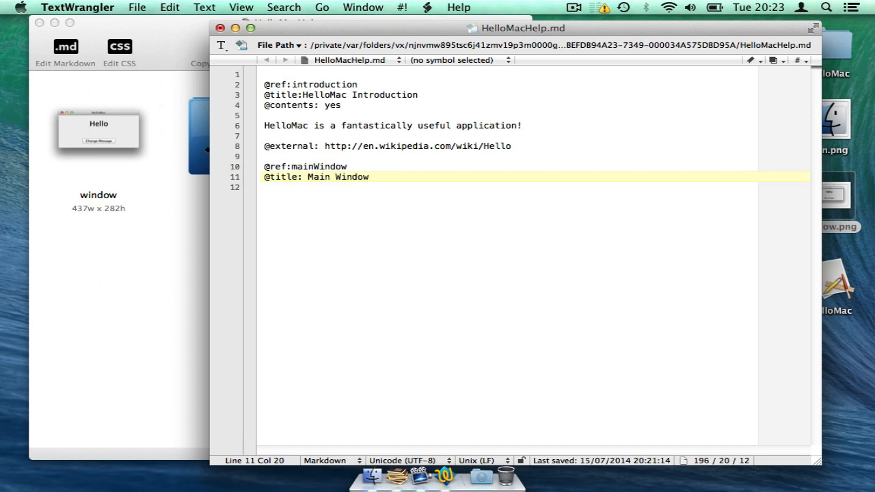
key("Return")
type("@p")
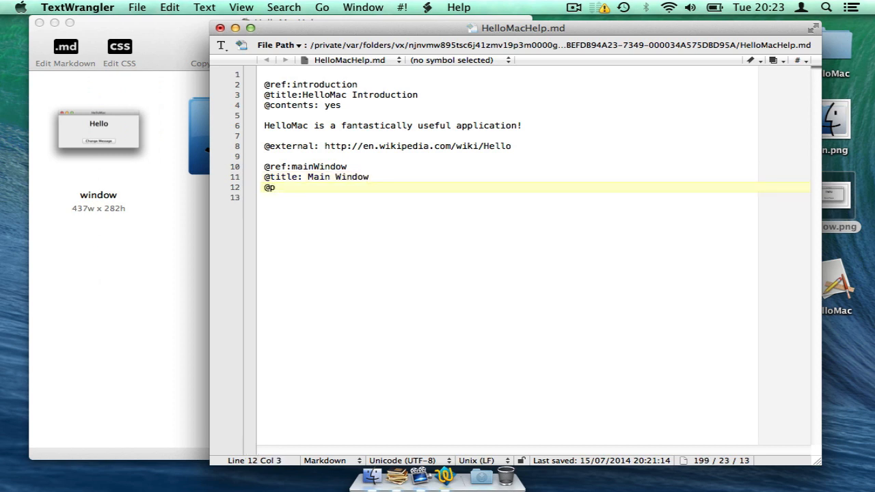
key("BackSpace")
type("contents: yes")
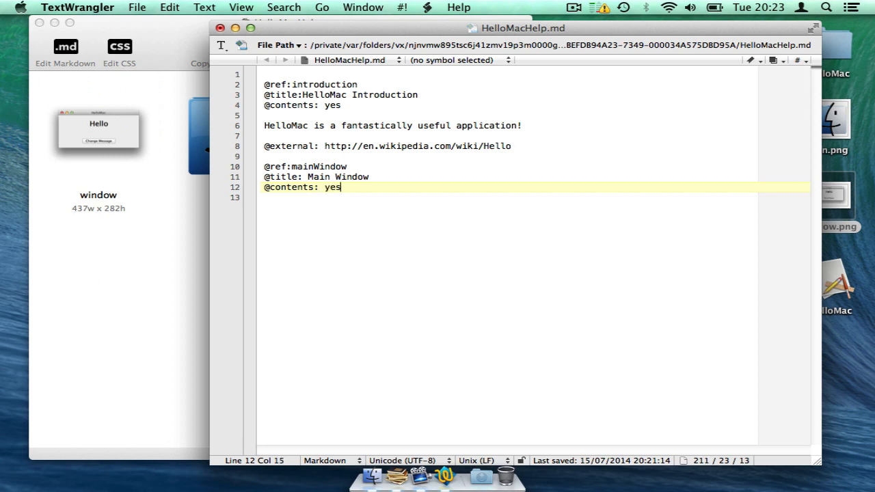
- Below a blank line, write the body text "This is the main window for HelloMac." and leave a blank line after it
key("Return")
key("Return")
type("This i")
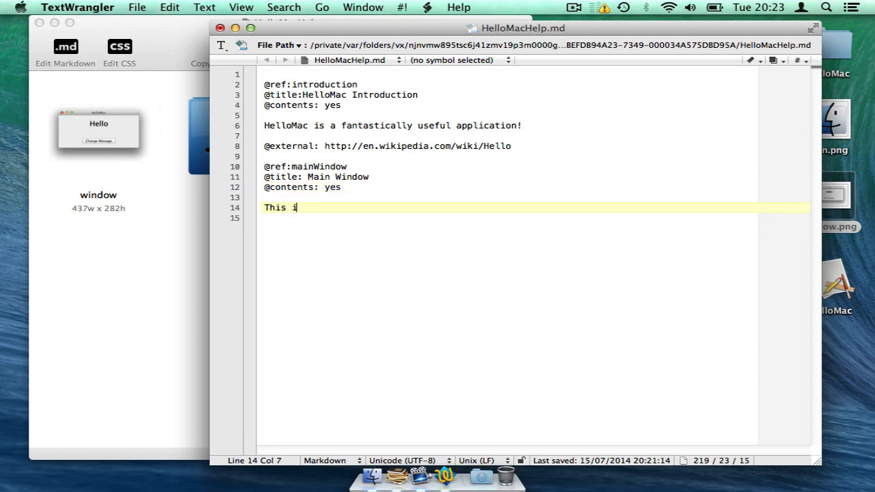
type("s the main window f")
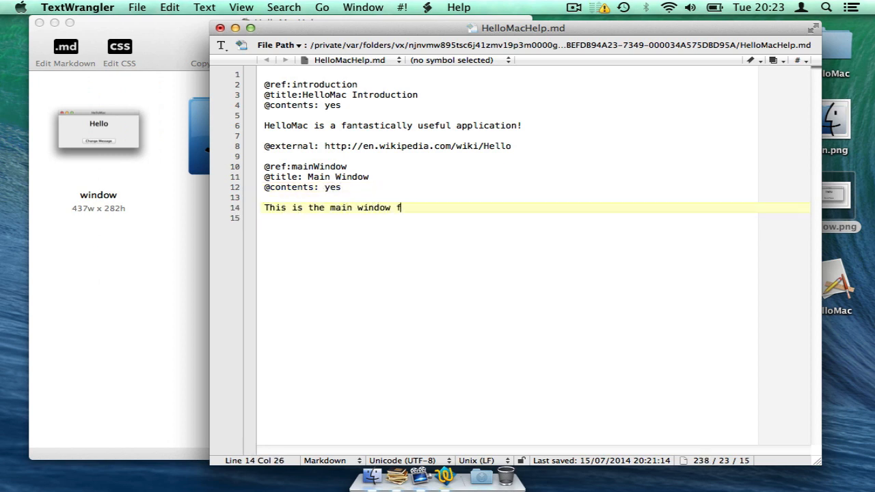
type("or HelloMac.")
key("Return")
key("Return")
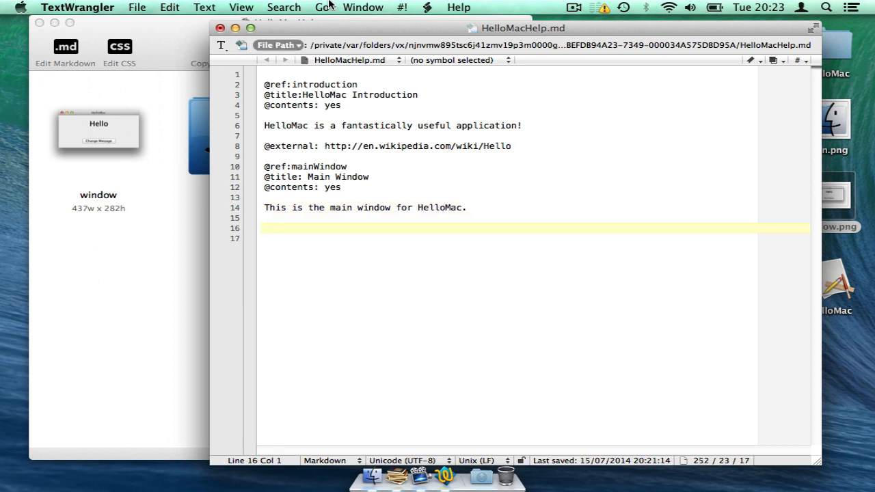
- Insert the window image from the ParaDocs document below the main window sentence in HelloMacHelp.md, with a single blank line between them
left_click_drag(360, 28, 390, 29)
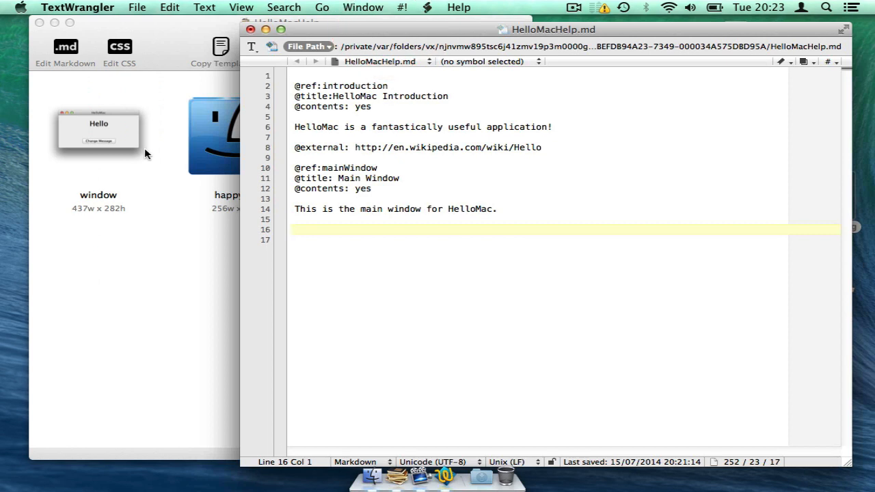
left_click(172, 45)
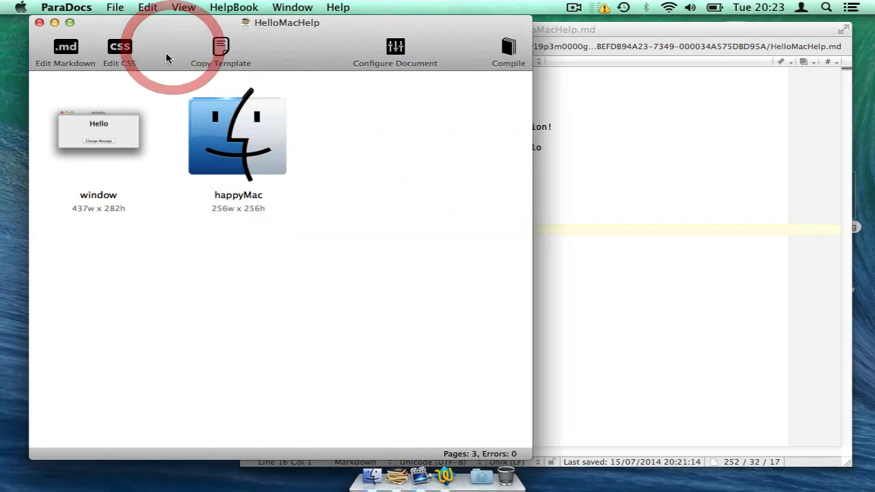
left_click_drag(86, 130, 647, 324)
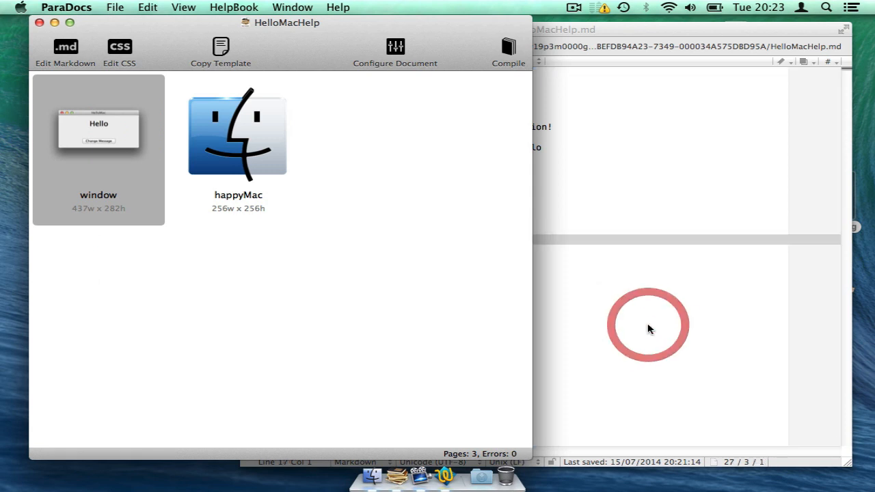
left_click(629, 30)
left_click(315, 223)
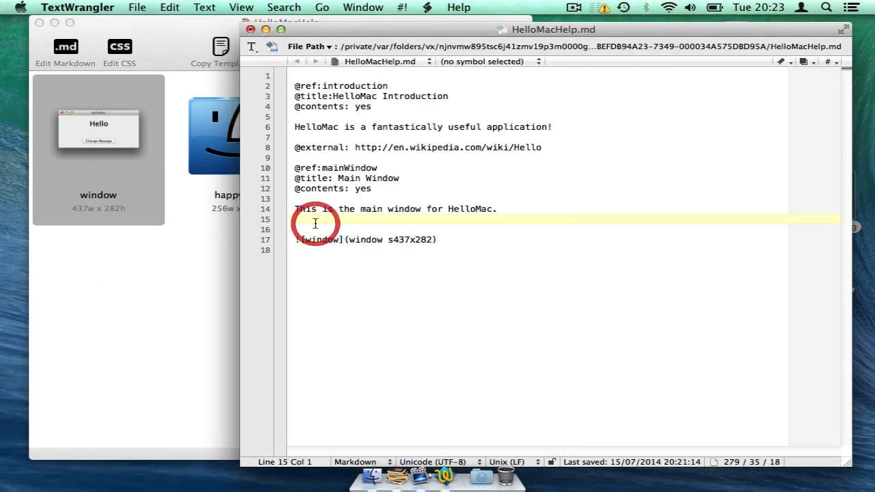
key("BackSpace")
- Below the image reference, after a blank line, write "You can see how it works by clicking on the *change message* button" and end the line
left_click(462, 258)
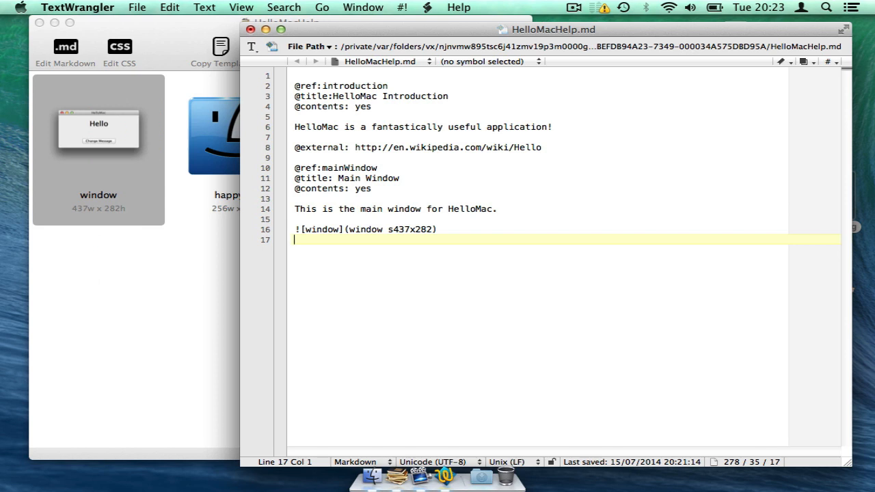
key("Return")
type("You can see ")
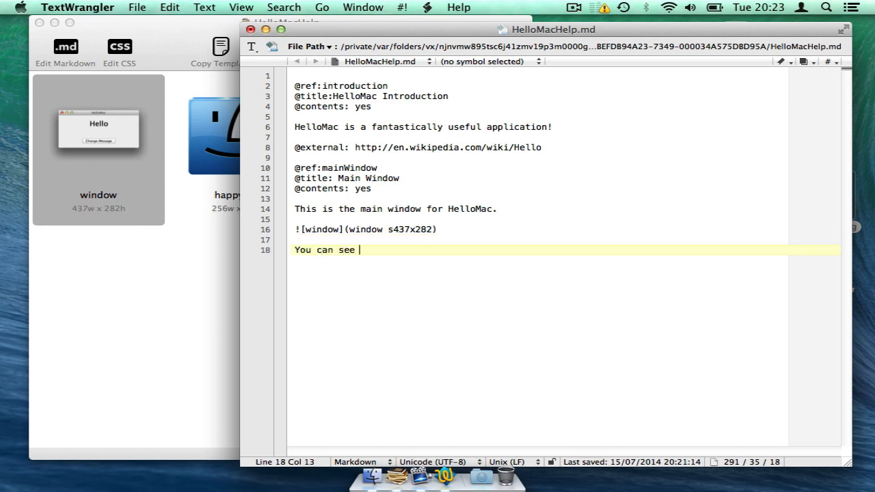
type("whi")
key("BackSpace")
key("BackSpace")
key("BackSpace")
type("how it works ")
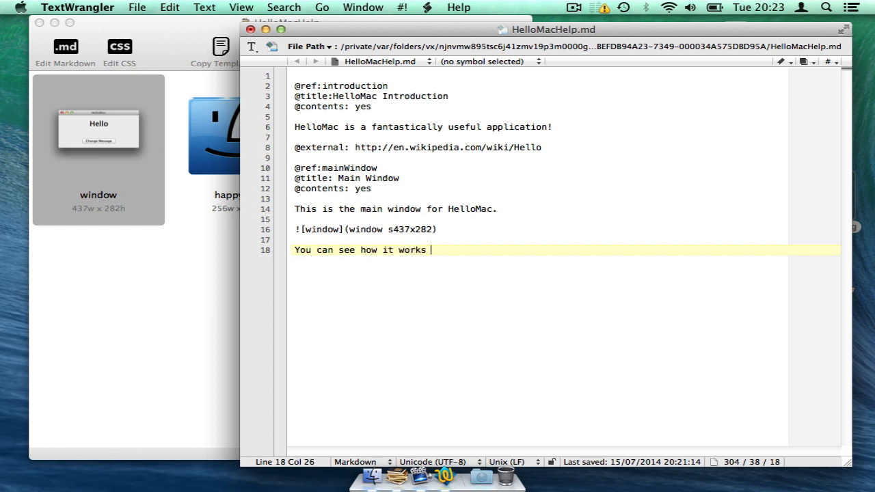
type("by clicking ")
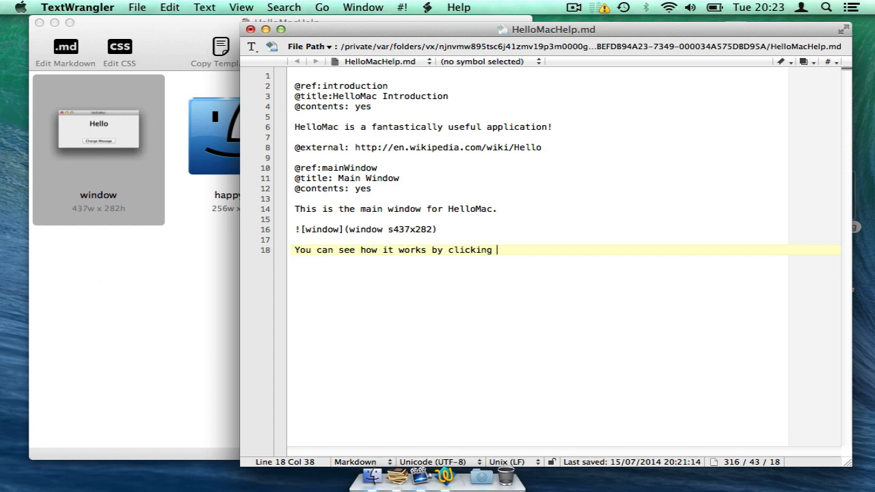
type("on the *change message")
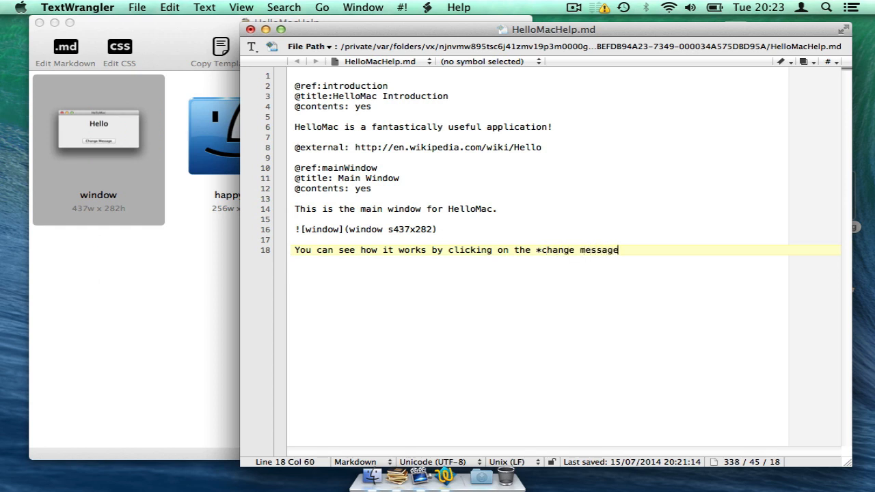
type("* button")
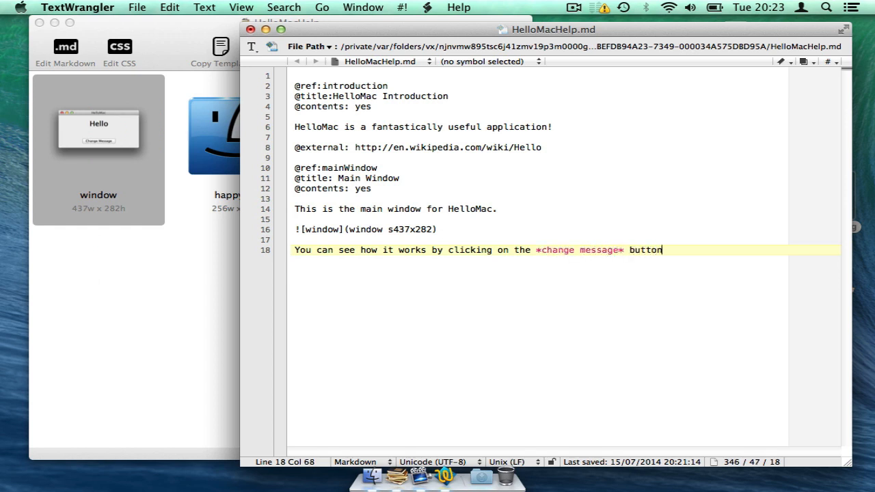
key("Return")
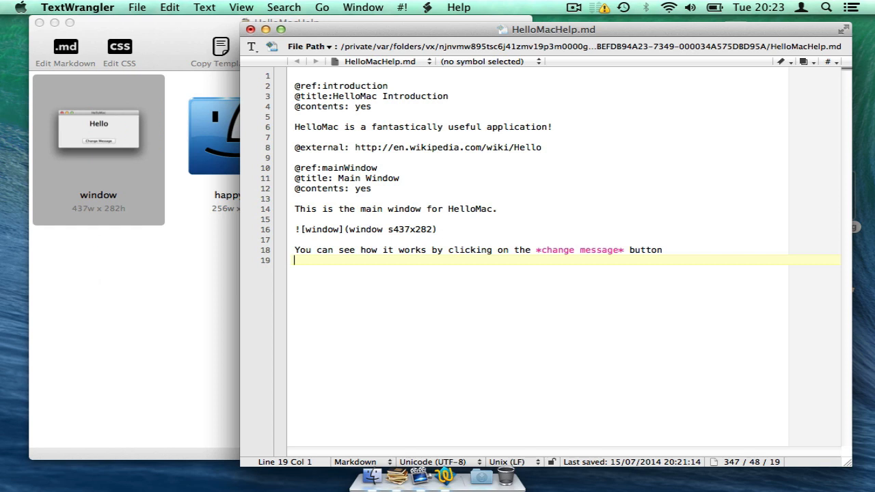
left_click(305, 79)
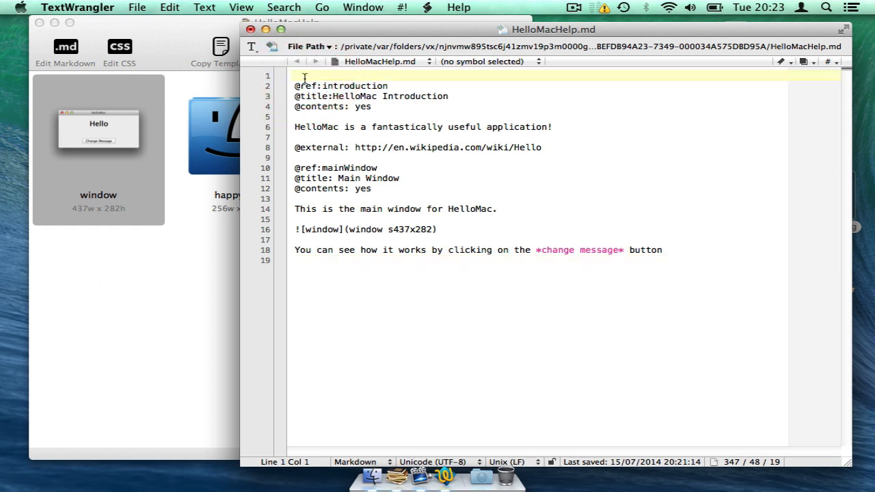
key("Return")
key("Return")
key("Up")
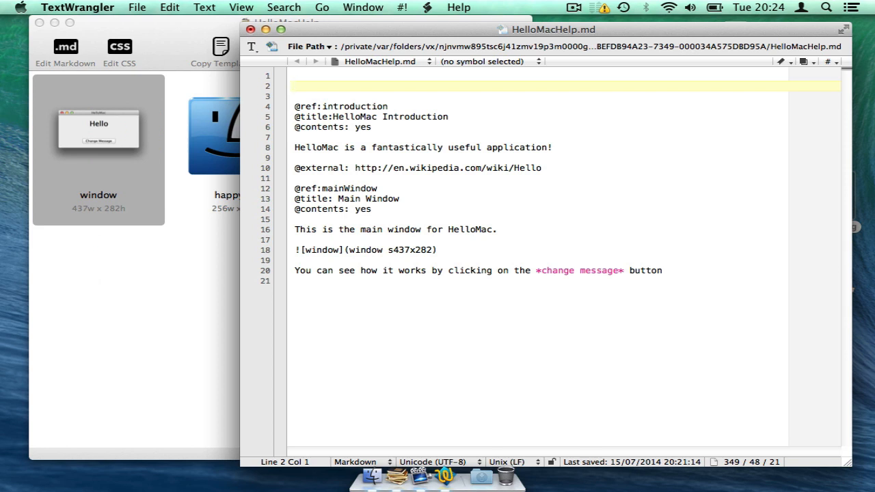
type("@ref:@home")
key("Return")
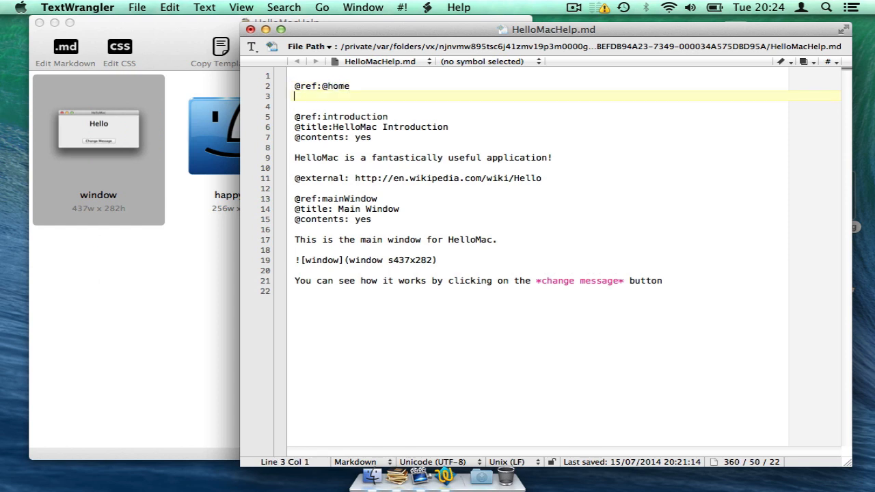
type("@contents")
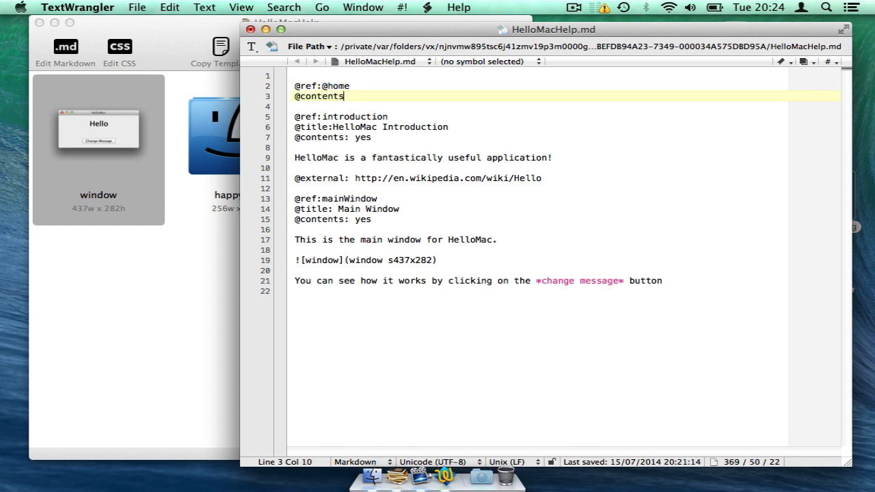
type(":no")
- Below a blank line, write the home page text "HelloMac is an app to demonstrate the use of ParaDocs in producing help files for Mac apps :-)"
key("Return")
key("Return")
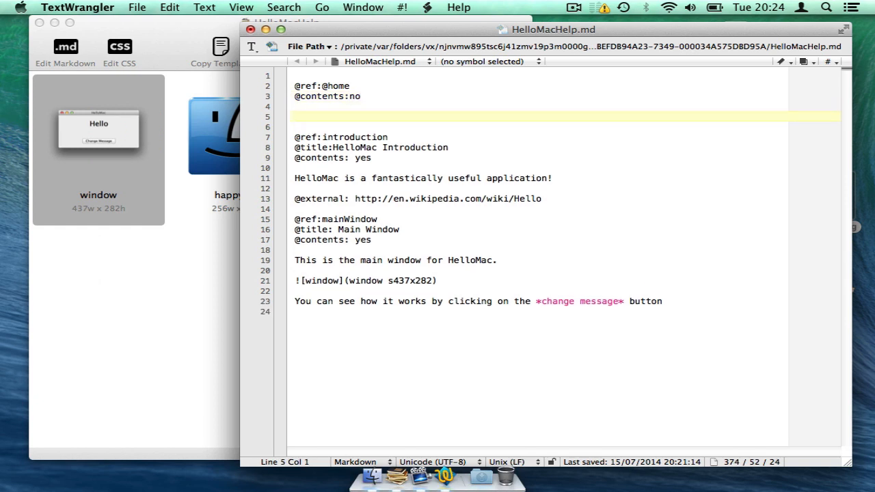
type("HelloMac is")
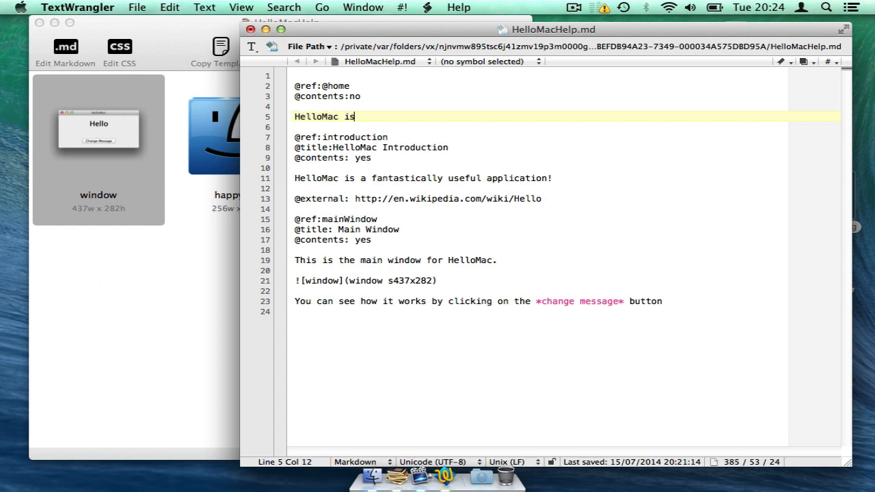
type(" an app to demonstrate th")
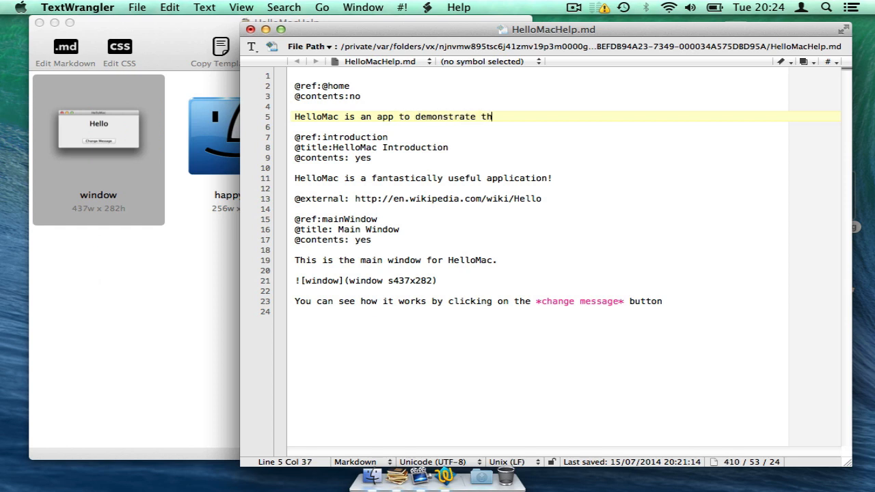
type("e use of ParaDocs in pro")
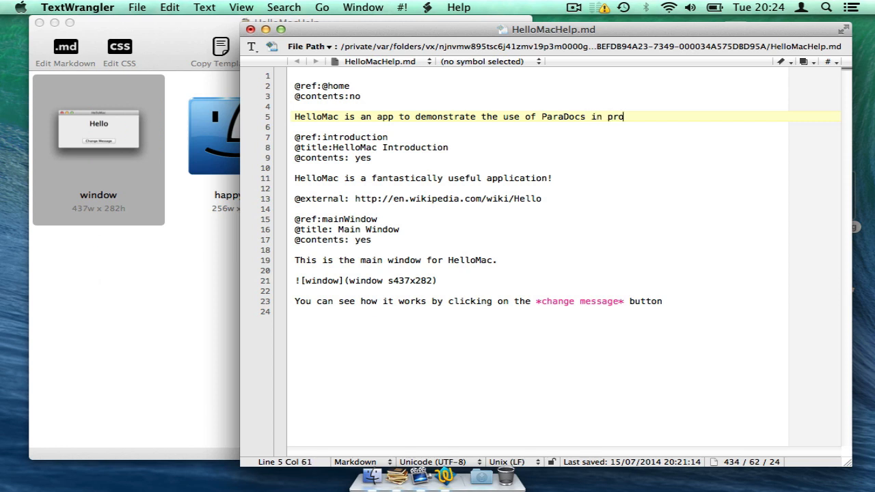
type("ducing help fil")
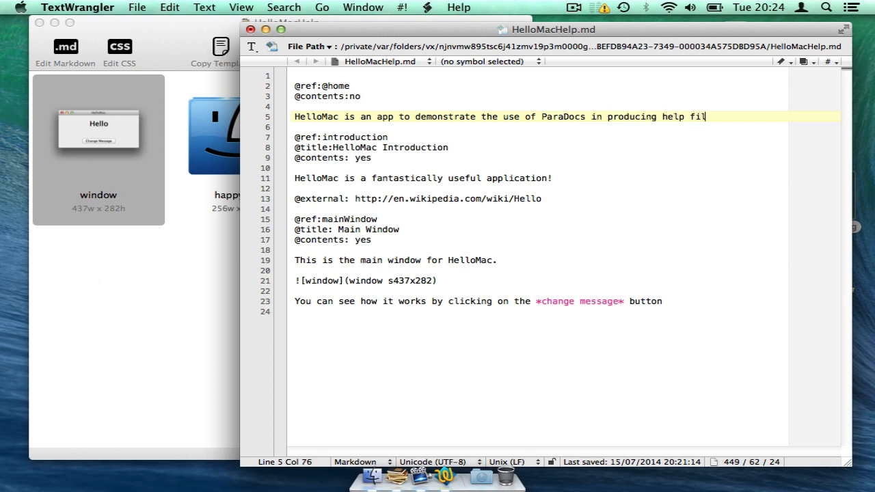
type("es for Mac apps :-)")
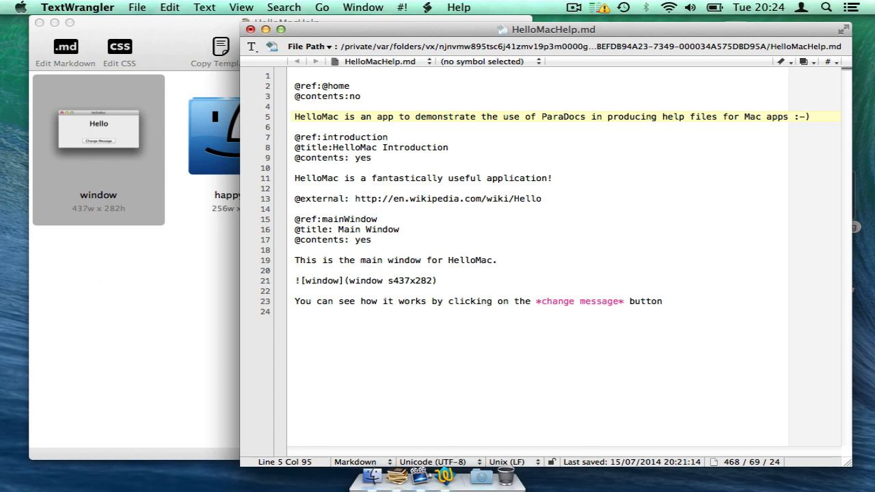
key("Down")
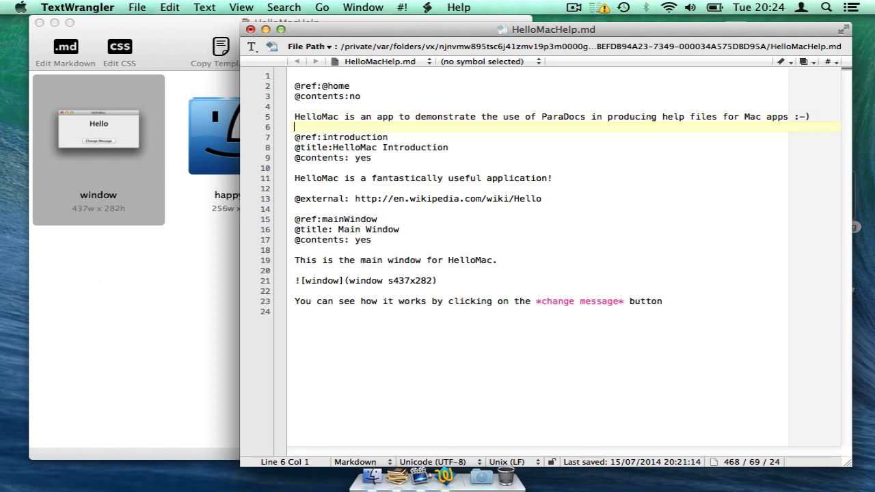
- Save HelloMacHelp.md, close it and quit TextWrangler
key("super+s")
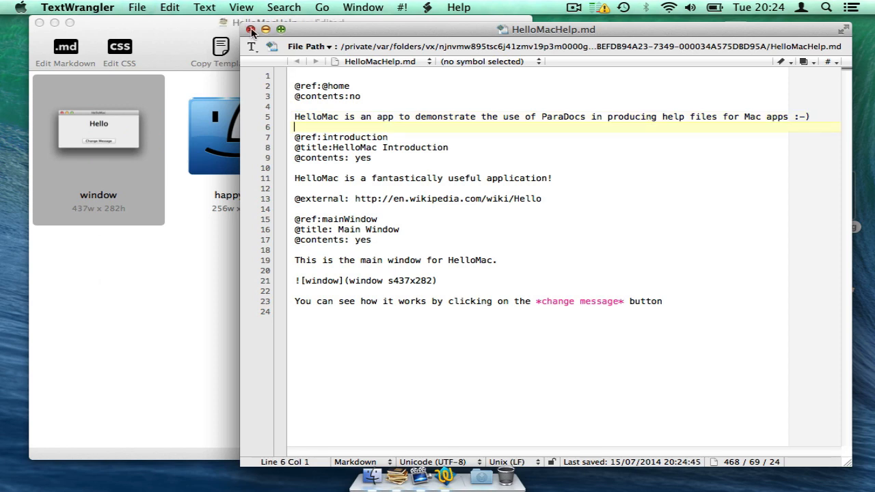
left_click(251, 30)
left_click(101, 7)
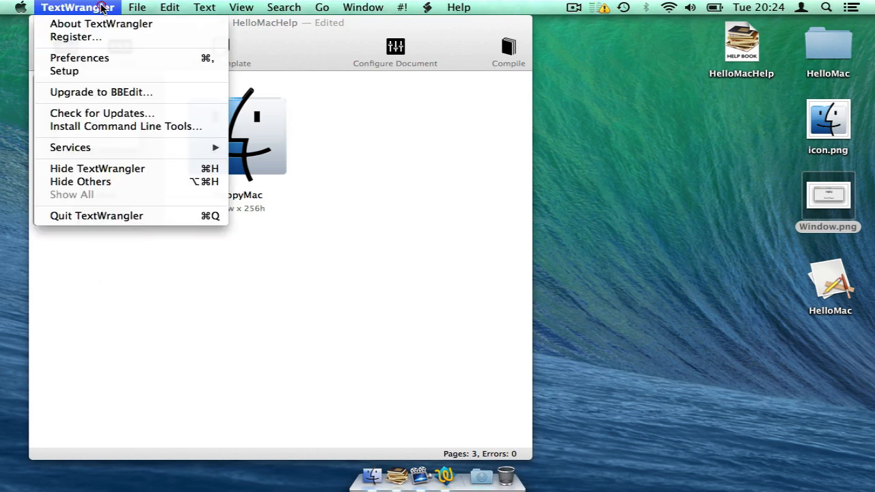
left_click(109, 216)
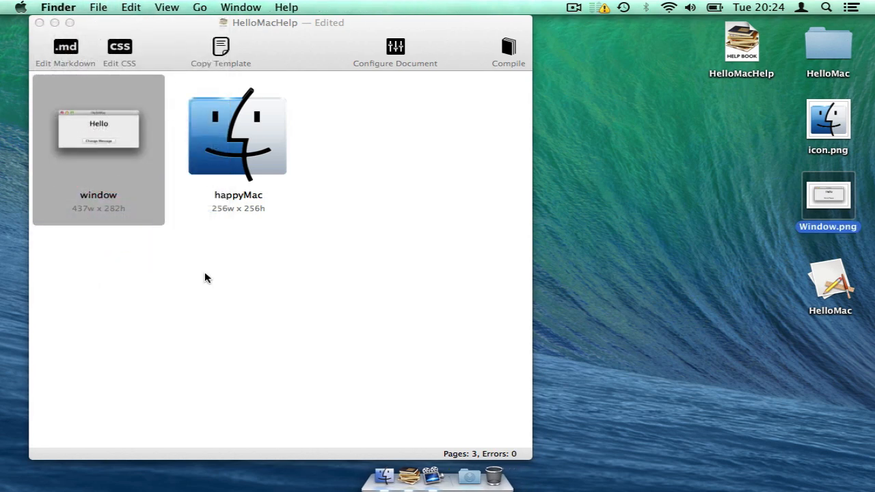
- In the document configuration, set the help book title to "HelloMac Helpbook"
left_click(205, 274)
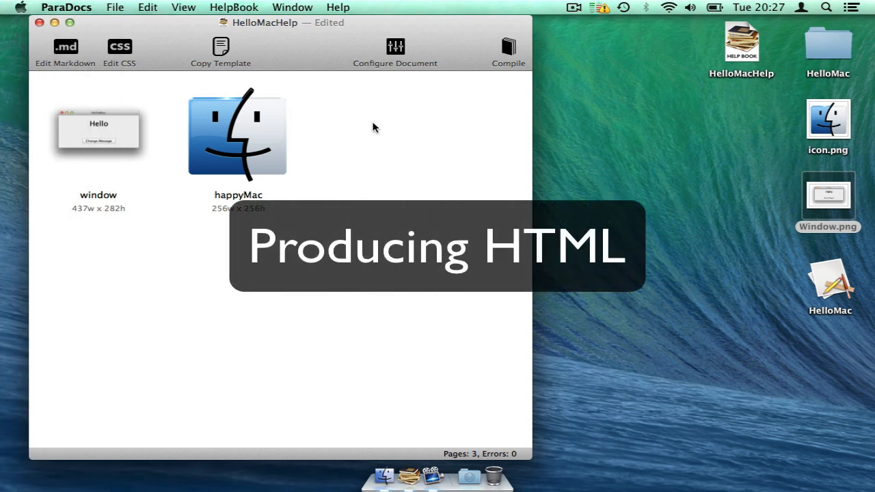
left_click(396, 46)
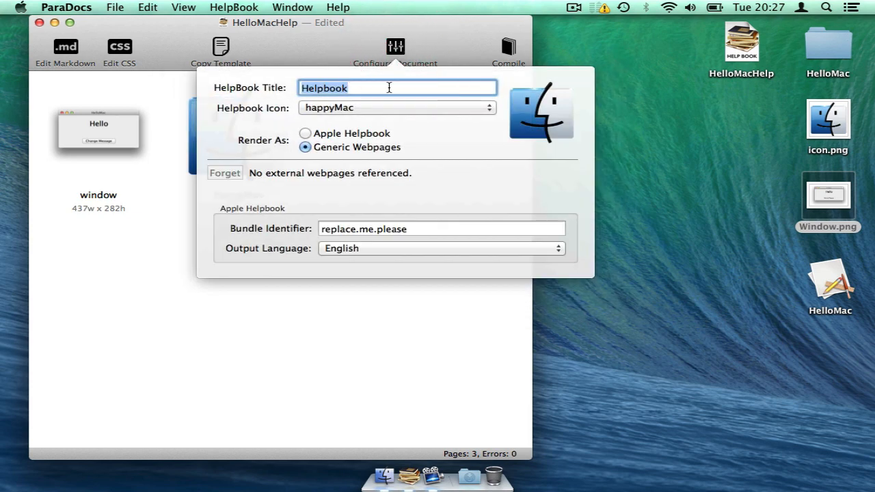
left_click(304, 89)
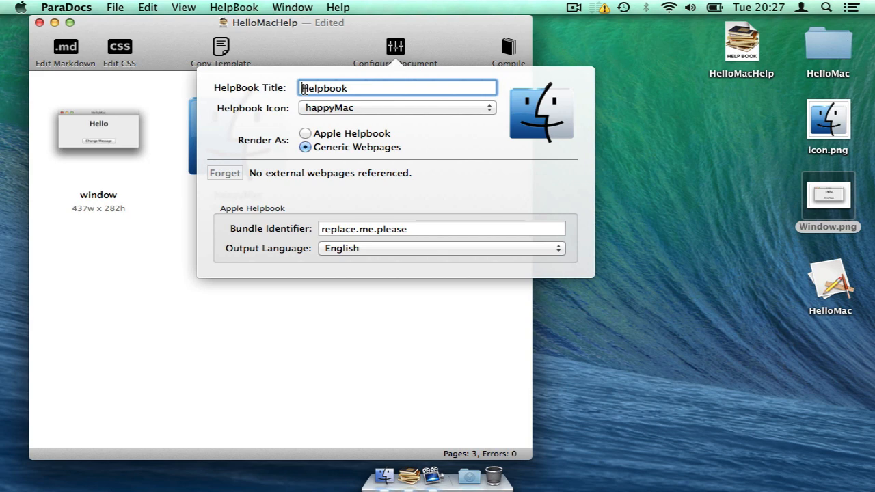
type("HelloMac")
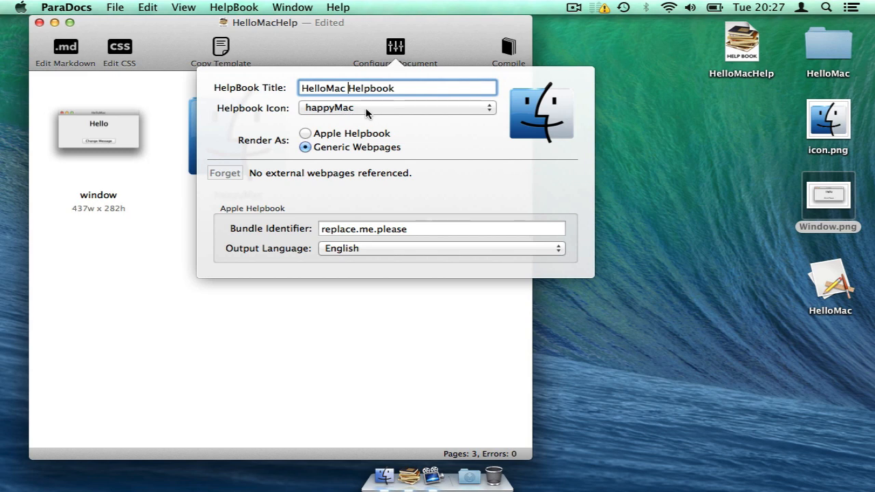
- Switch the helpbook icon to the window image and back to happyMac
left_click(412, 115)
left_click(409, 107)
left_click(403, 96)
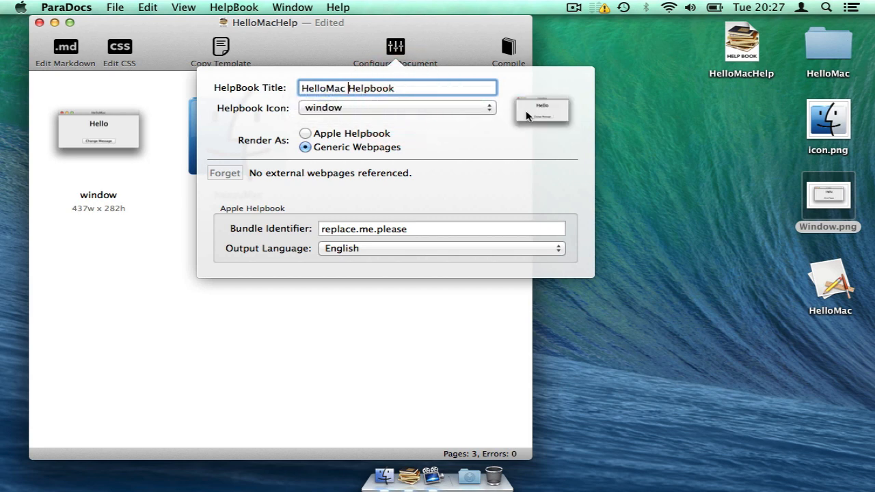
left_click(463, 113)
left_click(458, 118)
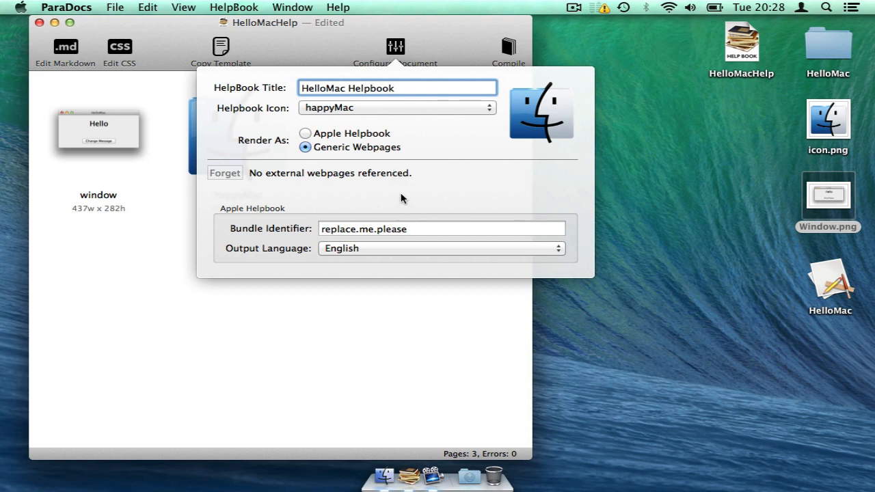
- Close the configuration and compile the help book as webpages into a new Desktop folder named "book"
left_click(405, 324)
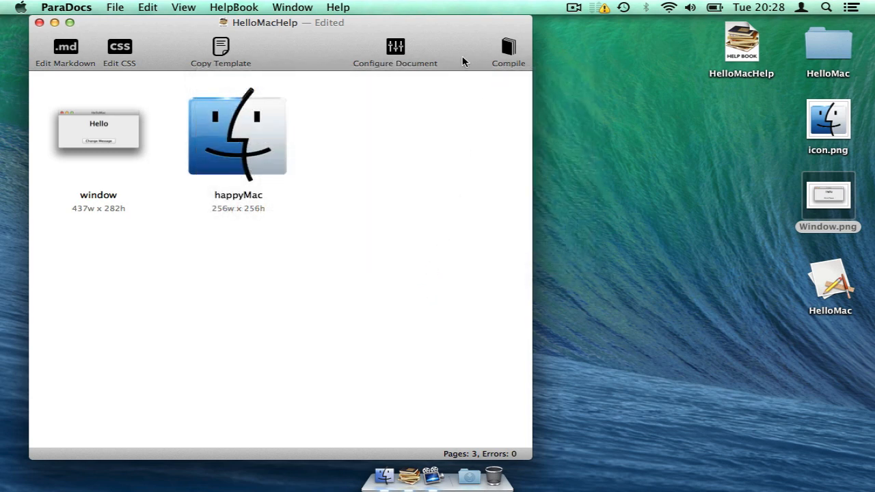
left_click(508, 58)
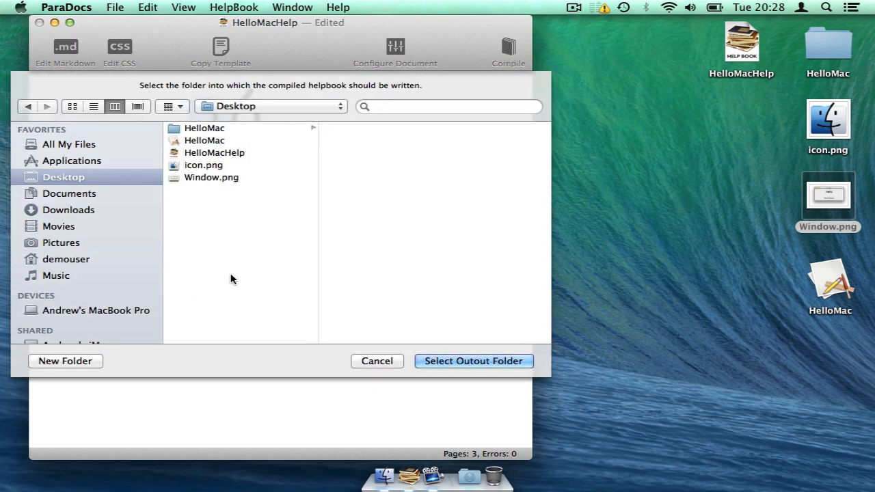
left_click(79, 365)
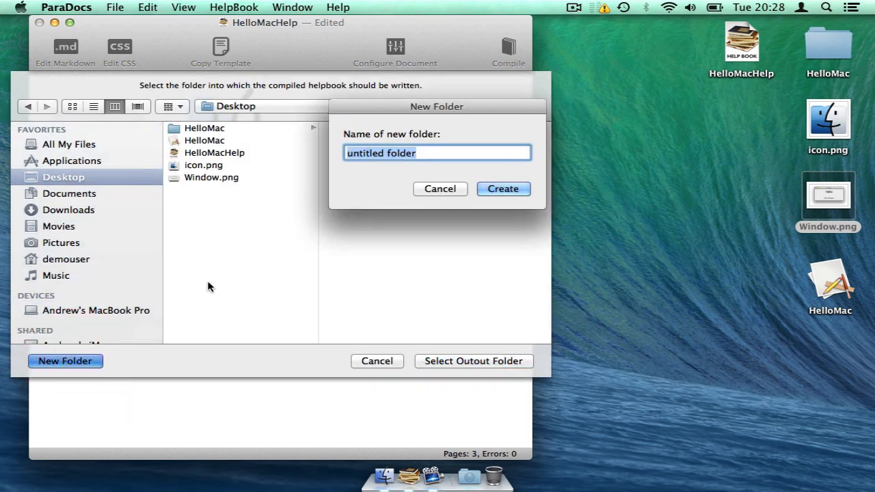
type("book")
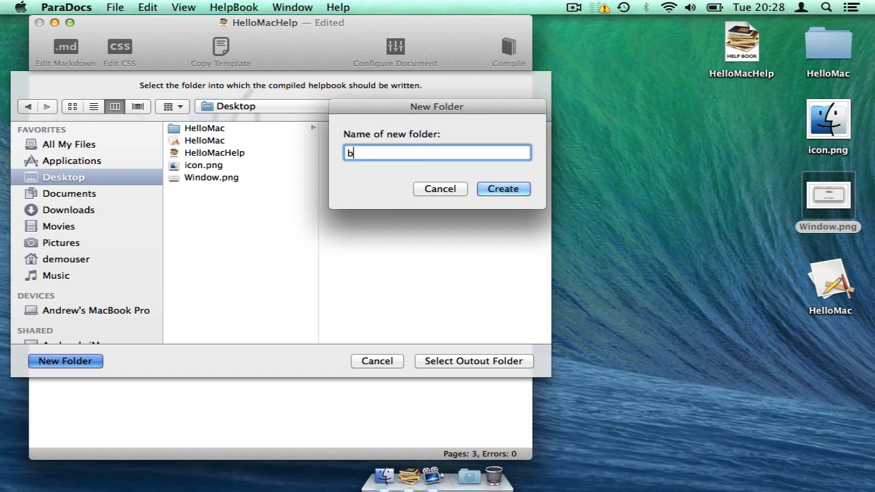
left_click(512, 191)
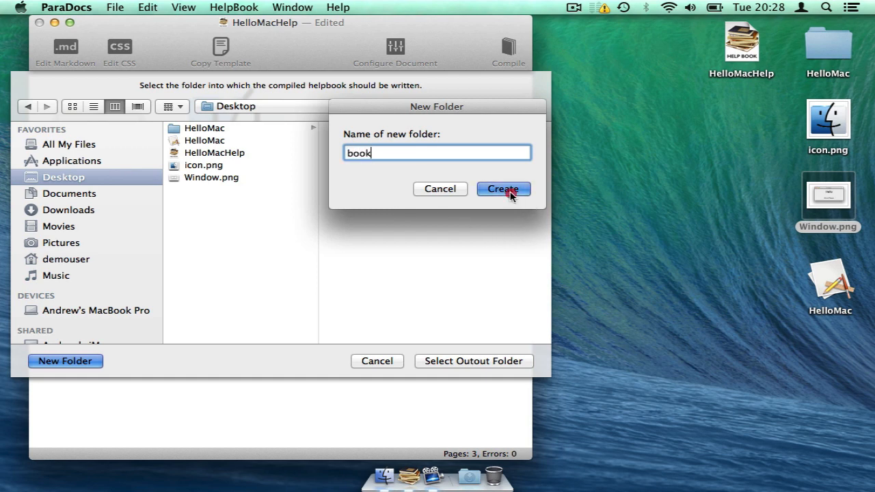
left_click(233, 128)
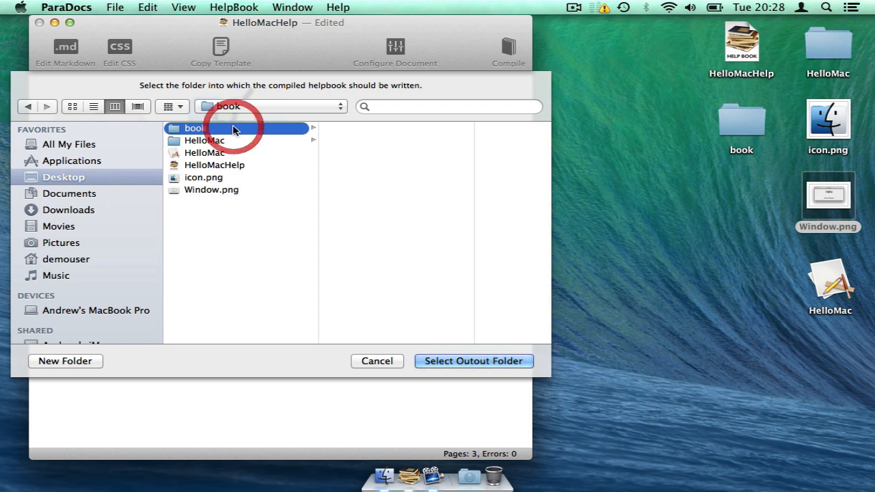
left_click(450, 365)
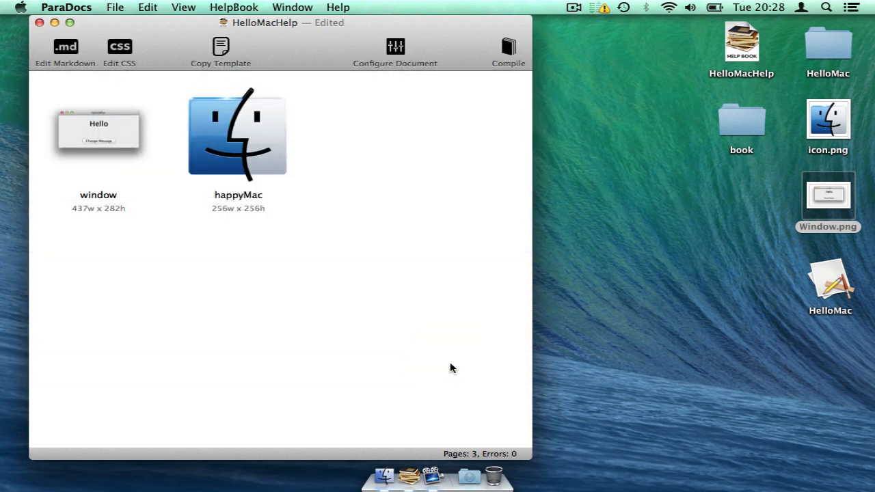
- Open index.html from the Desktop's book folder in Safari and view the HelloMac Introduction and Main Window pages, returning to the contents page
double_click(739, 121)
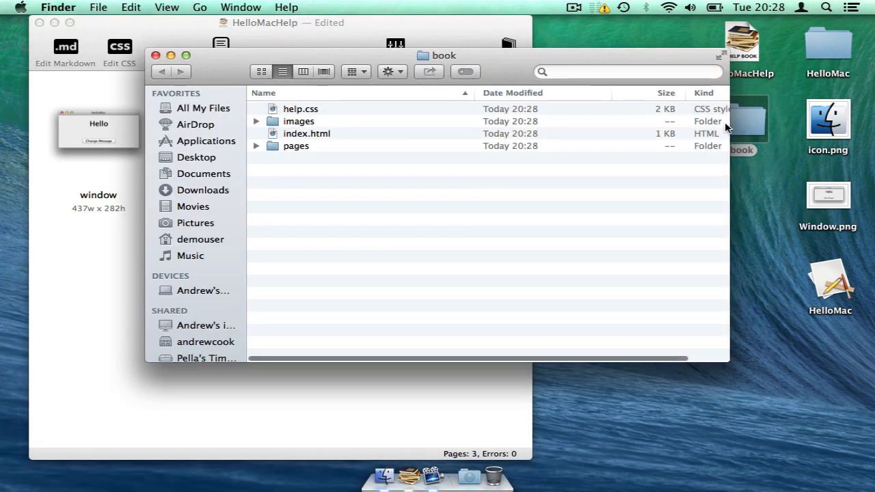
double_click(298, 135)
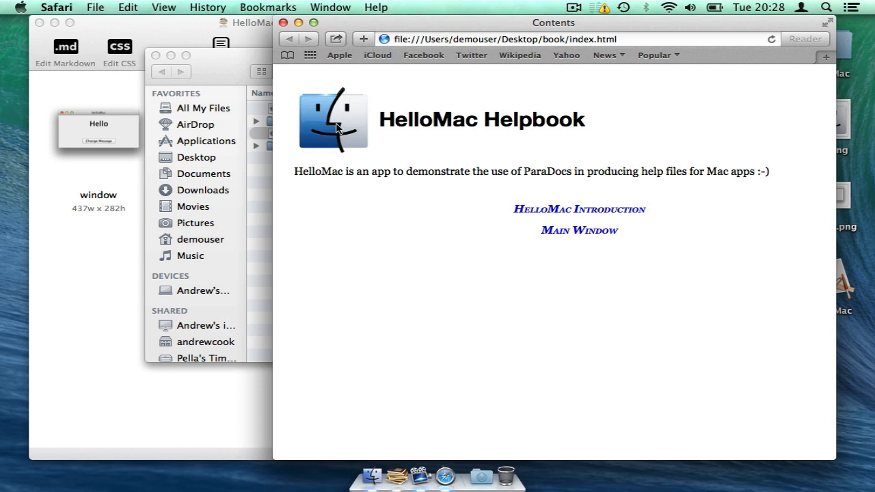
left_click(545, 210)
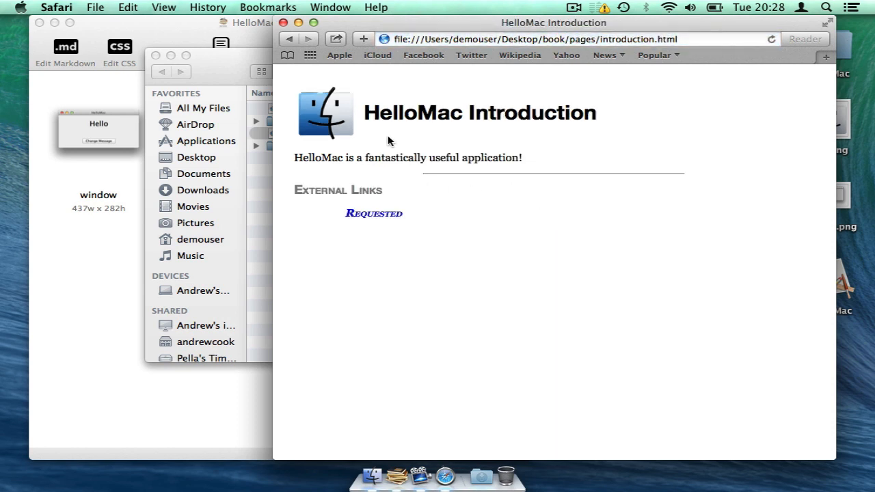
left_click(288, 41)
left_click(551, 231)
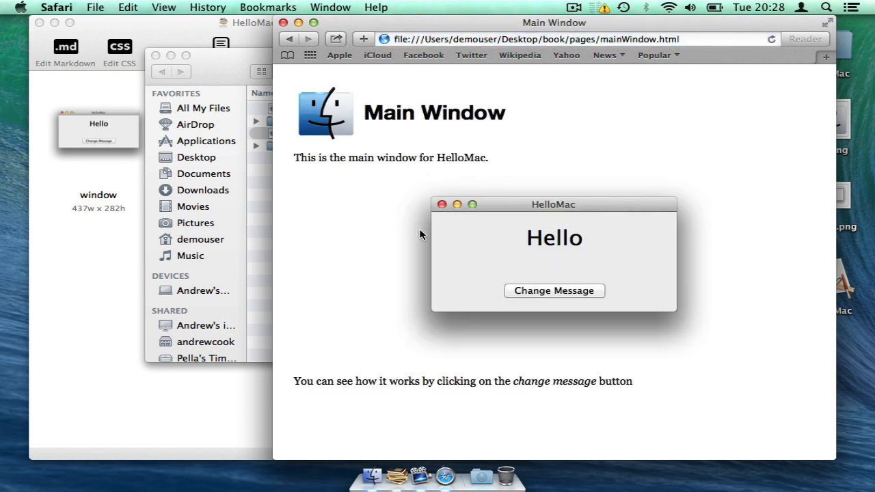
left_click(287, 41)
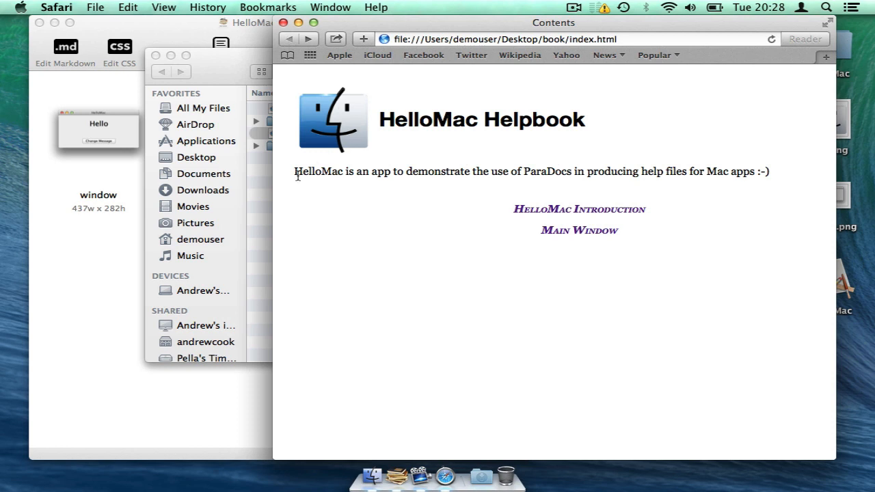
- Examine the home page's description sentence and reopen the HelloMac Introduction page
left_click_drag(295, 172, 774, 171)
left_click(575, 305)
left_click(539, 210)
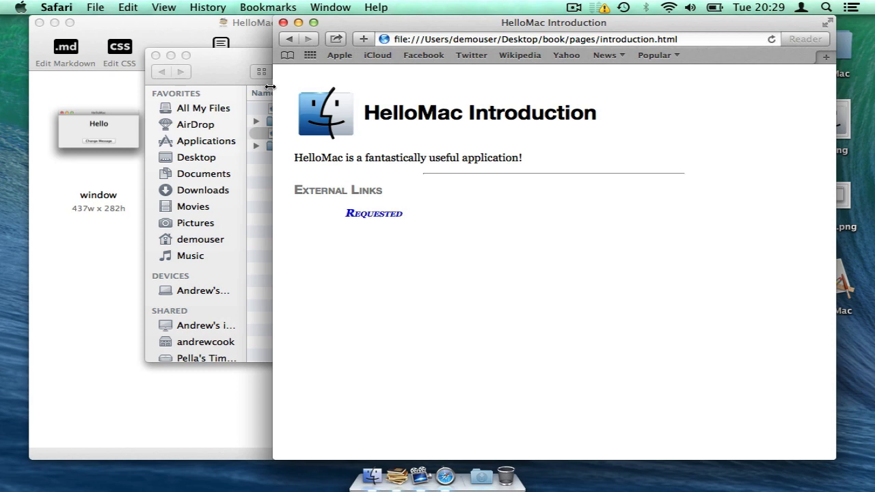
- Switch to ParaDocs, recompile the help book into the book folder, and reload the HelloMac Introduction page in Safari
left_click(179, 34)
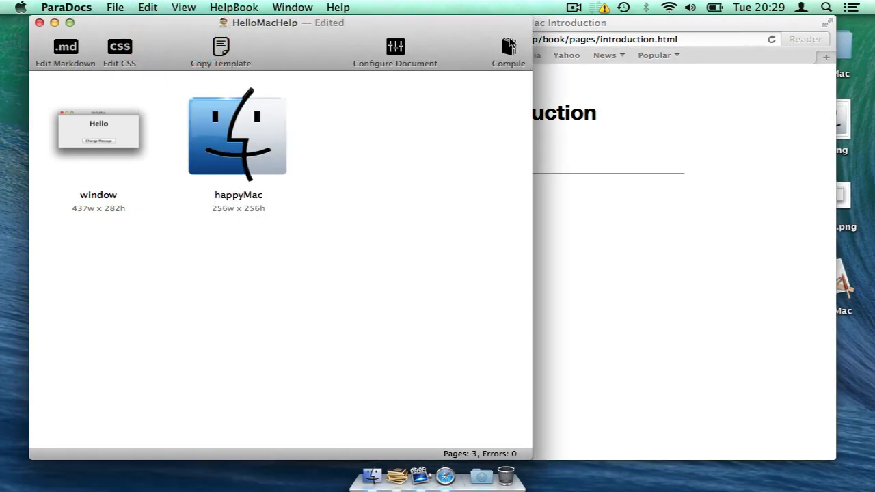
left_click(508, 47)
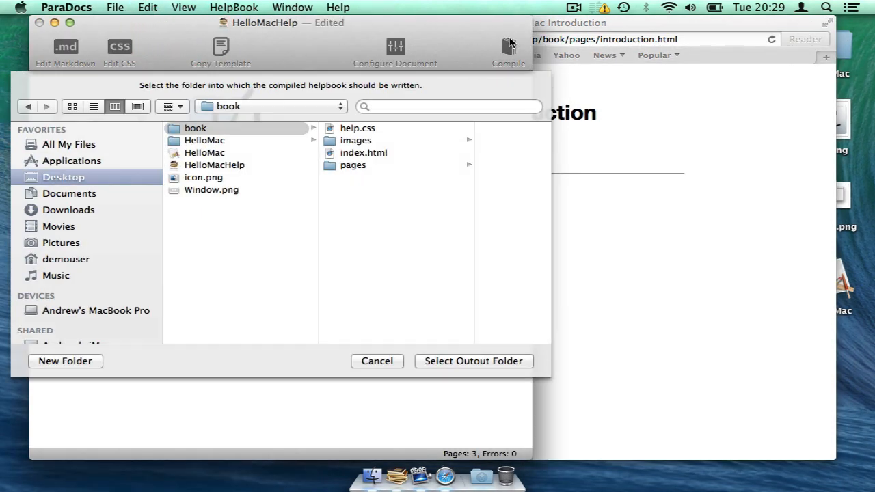
left_click(505, 362)
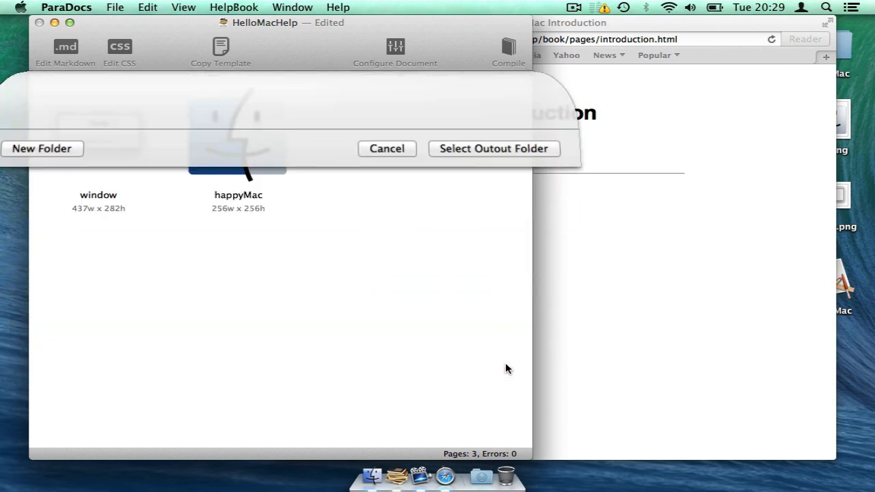
left_click(402, 143)
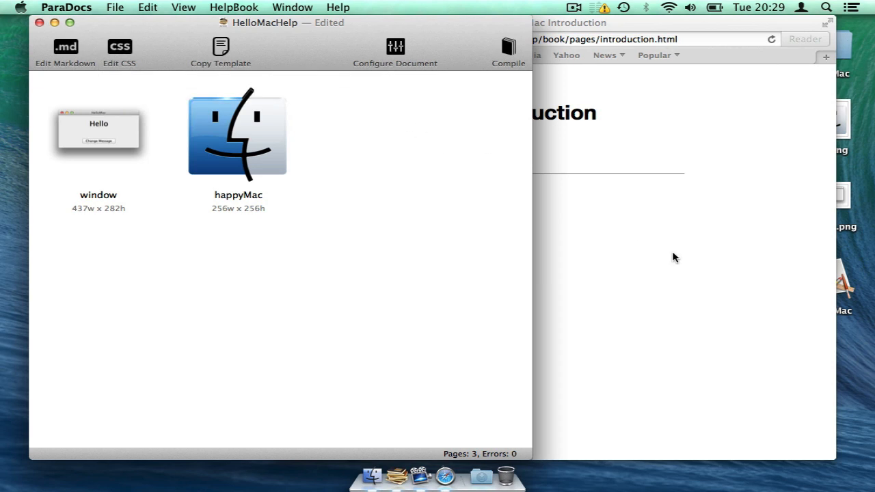
left_click(700, 299)
left_click(771, 39)
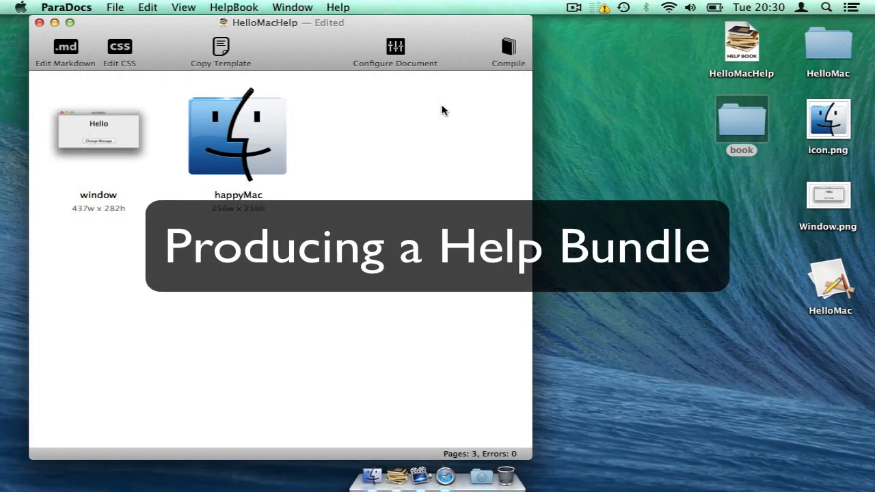
- Configure the document to render as an Apple Helpbook with bundle identifier "uk.co.falu.hellomac.helpbook"
left_click(393, 47)
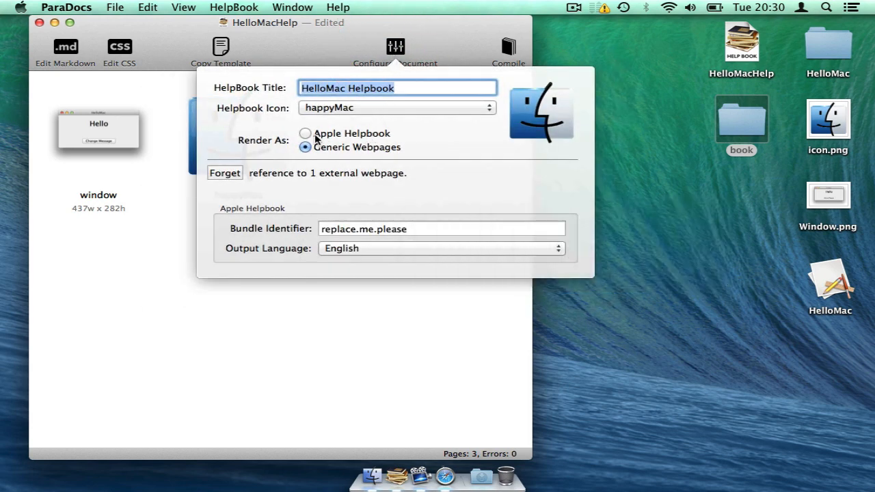
left_click(305, 134)
left_click(392, 230)
double_click(392, 229)
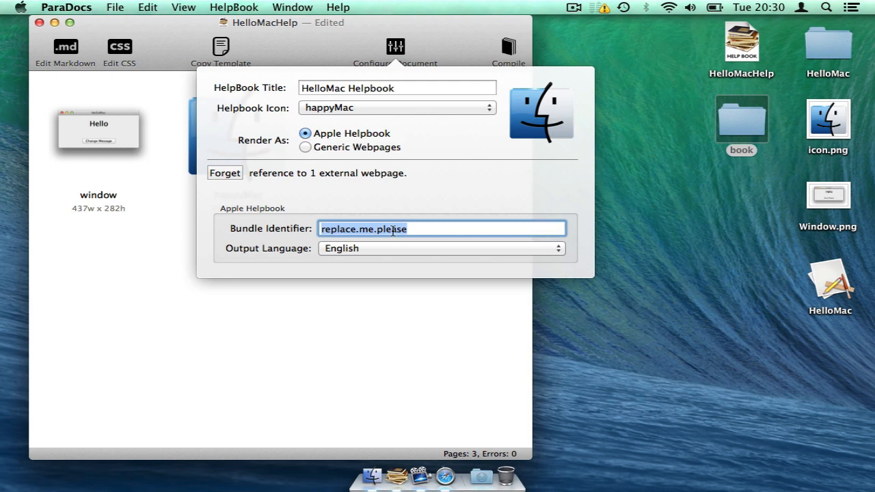
type("uk.co.falu")
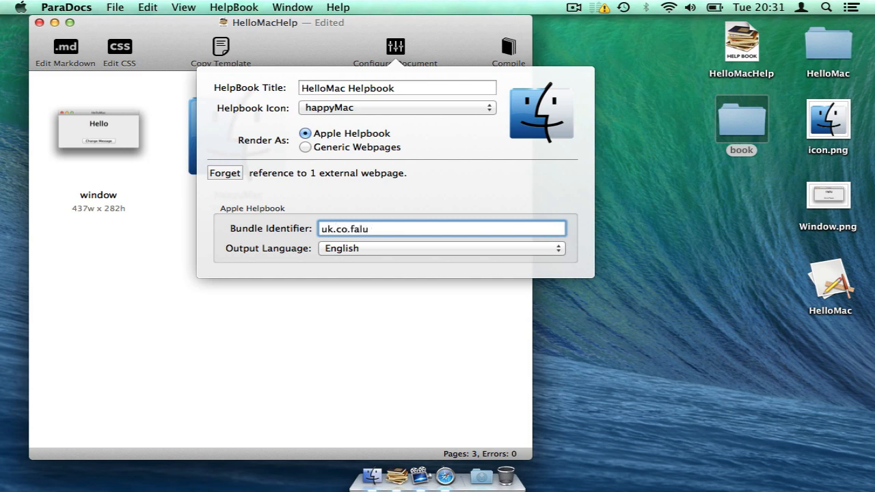
type(".hellomac.helpbook")
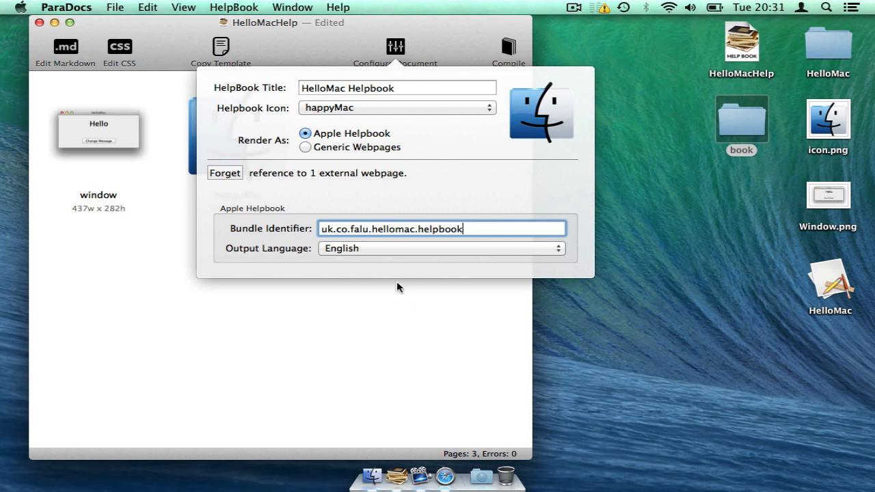
left_click(409, 301)
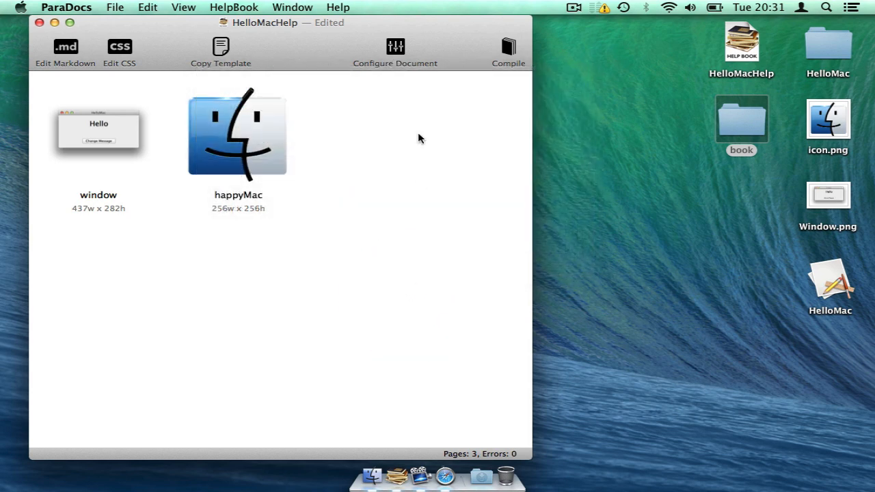
- Compile the help bundle and save it as HelloMacHelp on the Desktop
left_click(508, 50)
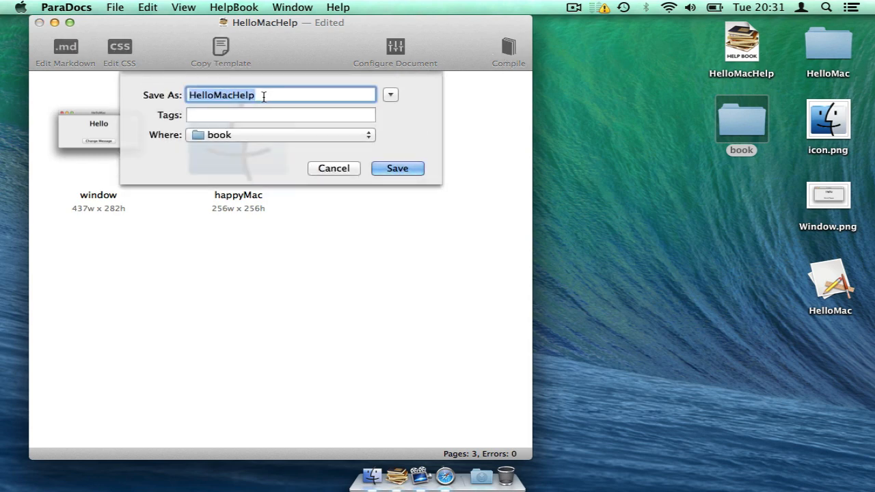
left_click(240, 137)
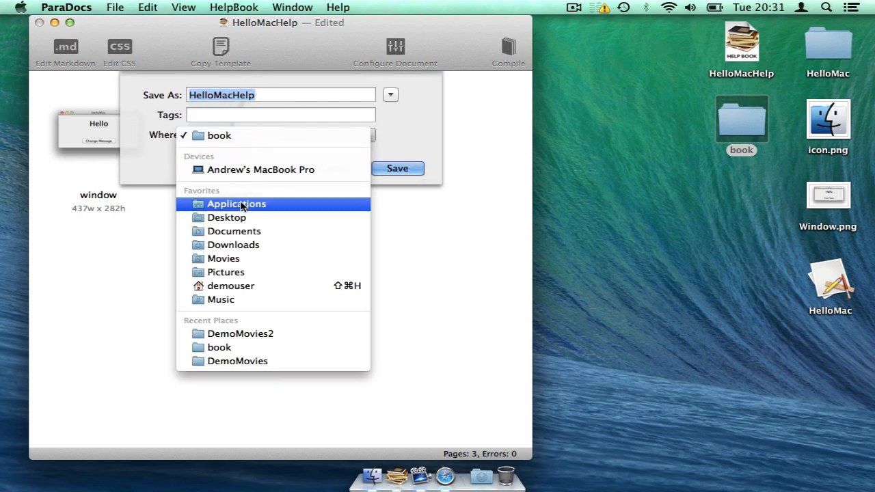
left_click(219, 219)
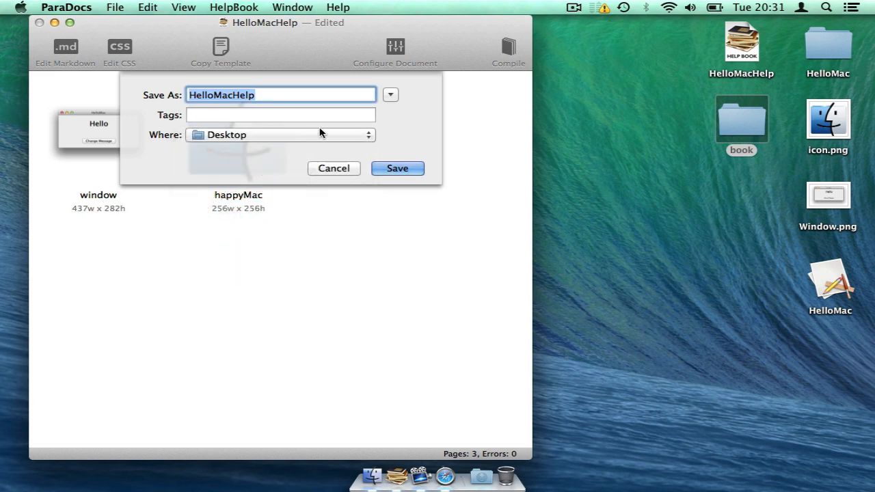
left_click(400, 169)
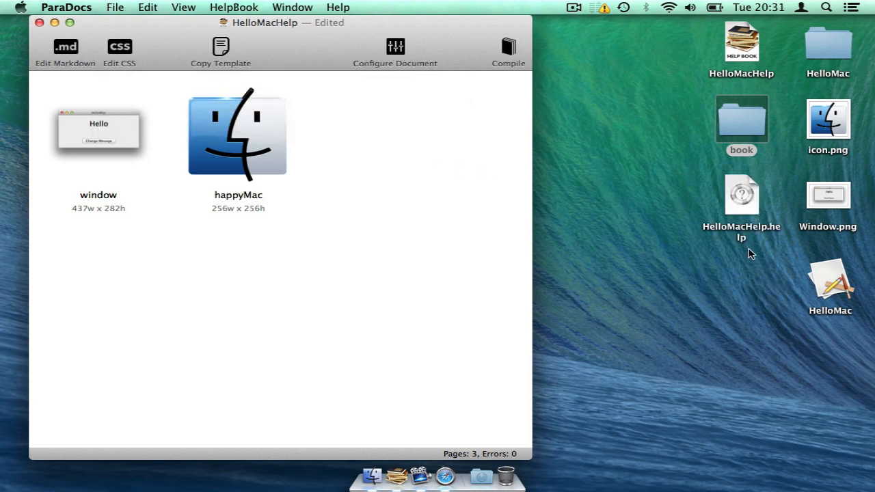
- Show the package contents of HelloMacHelp.help on the Desktop
right_click(741, 201)
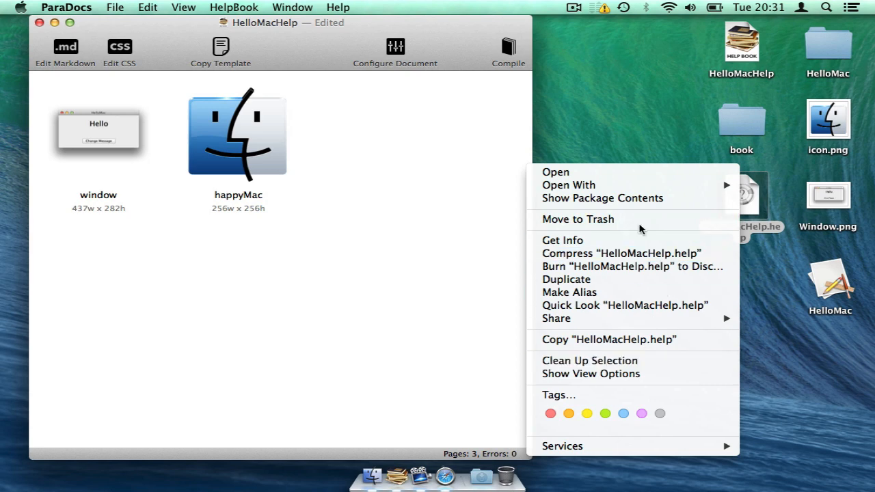
left_click(640, 199)
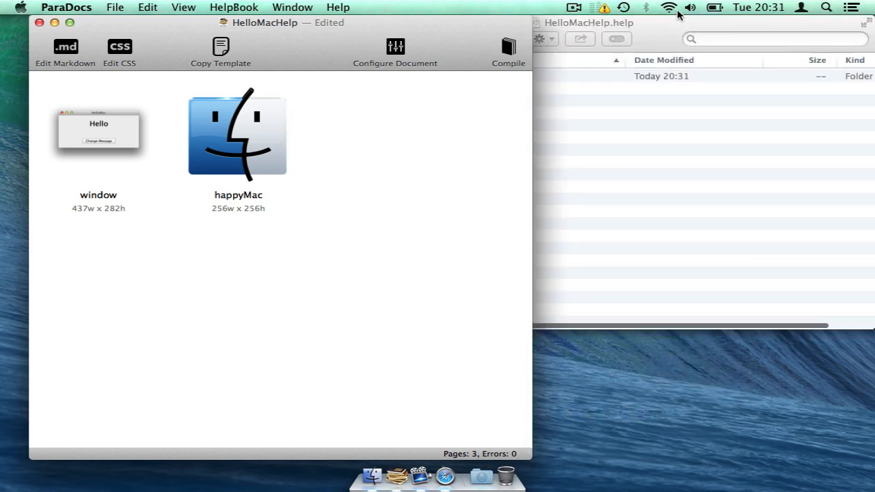
- Expand the Contents, Resources, en.lproj, shrd, images and pages folders inside HelloMacHelp.help to examine the bundle's structure
left_click_drag(678, 27, 450, 32)
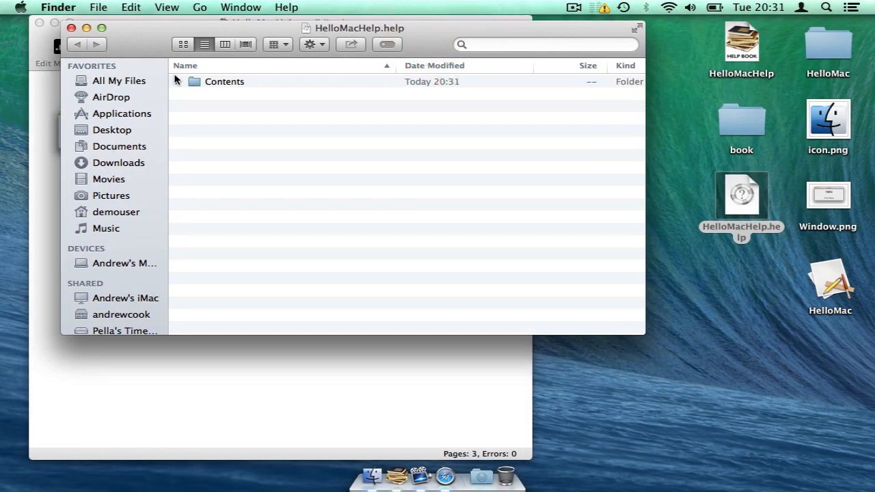
left_click(178, 81)
left_click(193, 106)
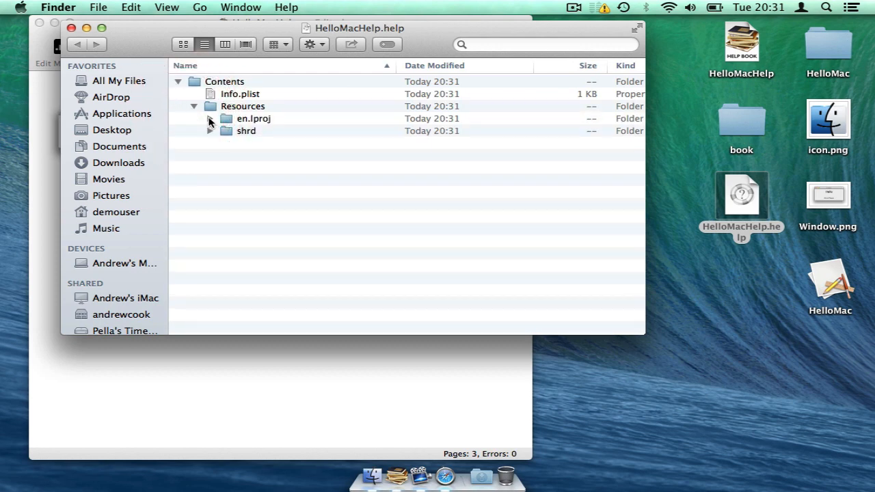
left_click(210, 118)
left_click(210, 193)
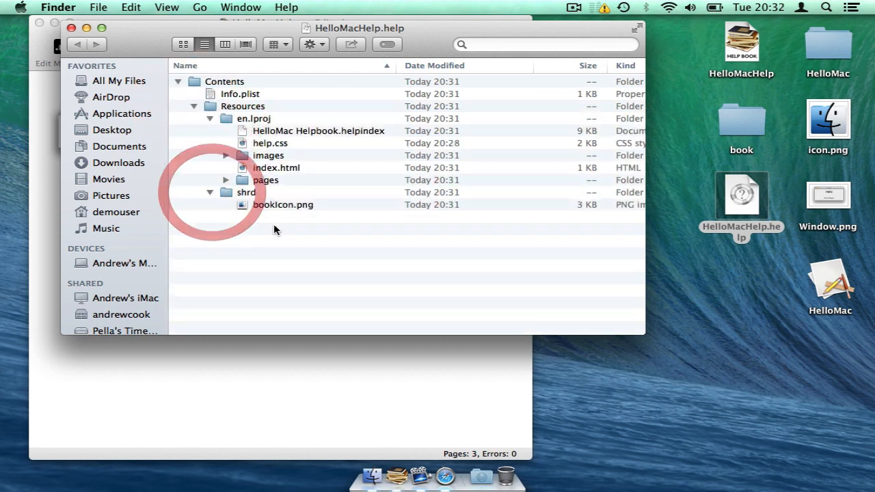
left_click(226, 155)
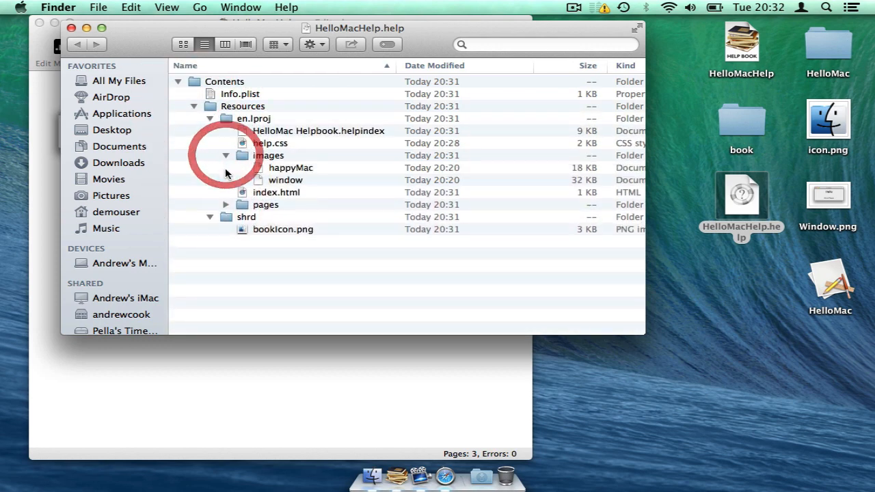
left_click(225, 204)
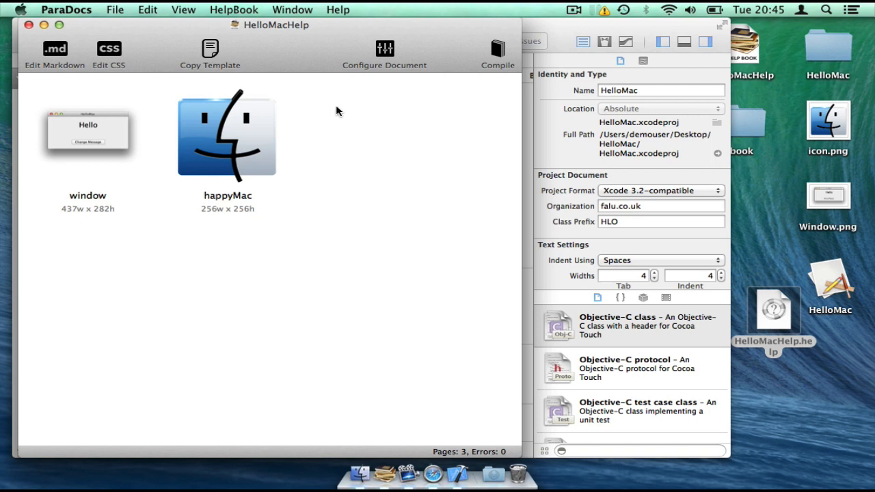
- Show the Apple Helpbundle keys that the HelloMacHelp document requires in the app's info.plist
left_click(234, 10)
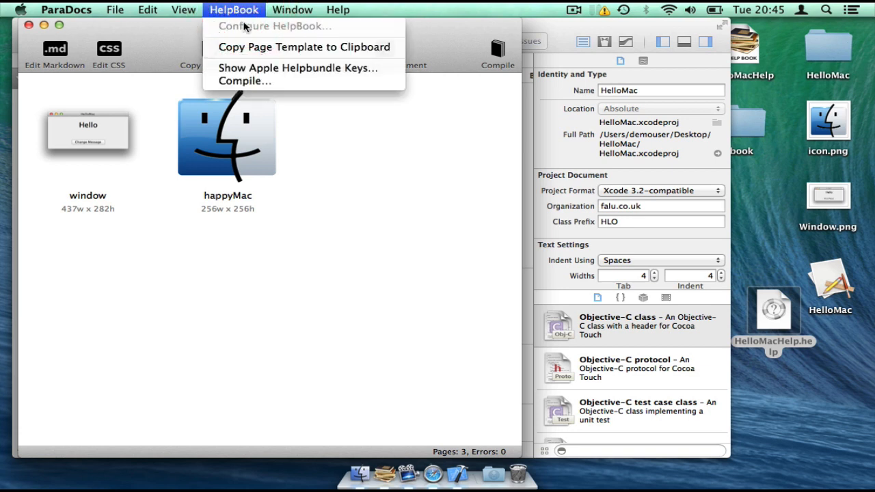
left_click(257, 68)
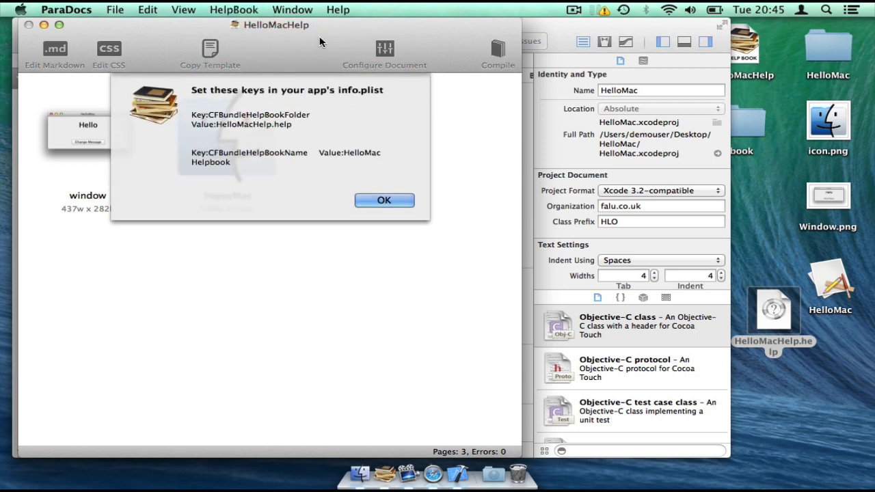
- Switch to Xcode and add HelloMacHelp.help from the Desktop to Supporting Files, copying it into the project for the HelloMac target
left_click(567, 34)
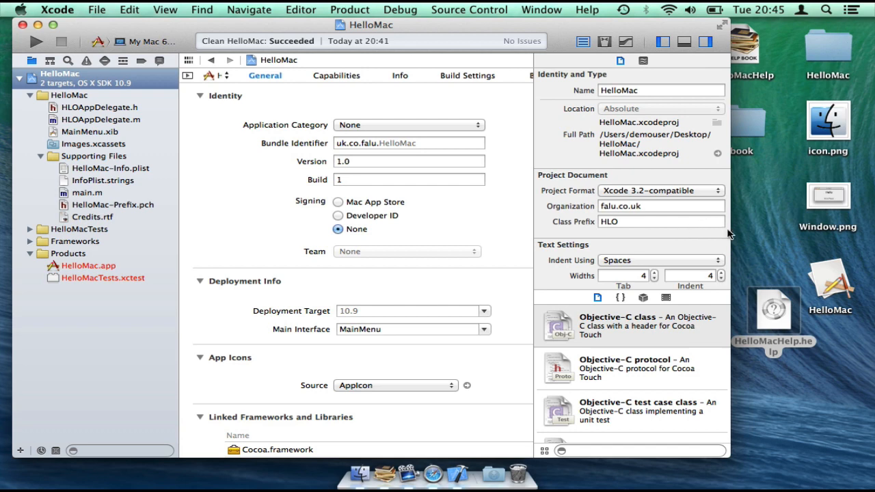
left_click_drag(775, 315, 102, 156)
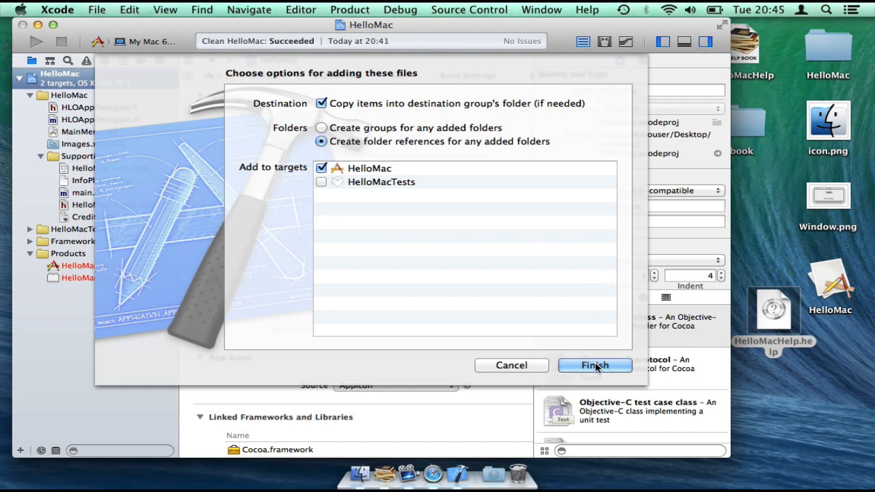
left_click(320, 104)
left_click(597, 365)
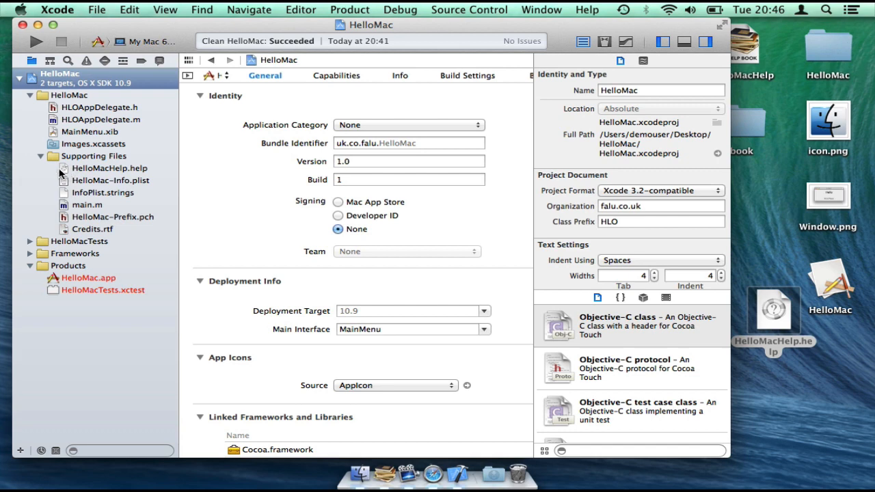
left_click(74, 171)
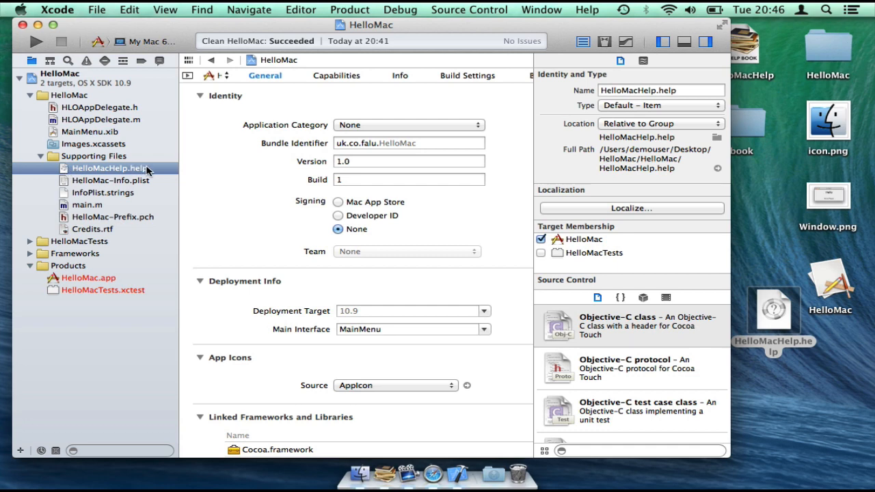
- Open HelloMac-Info.plist, arrange Xcode beside the ParaDocs key list, and show the property list's raw keys and values
left_click(111, 179)
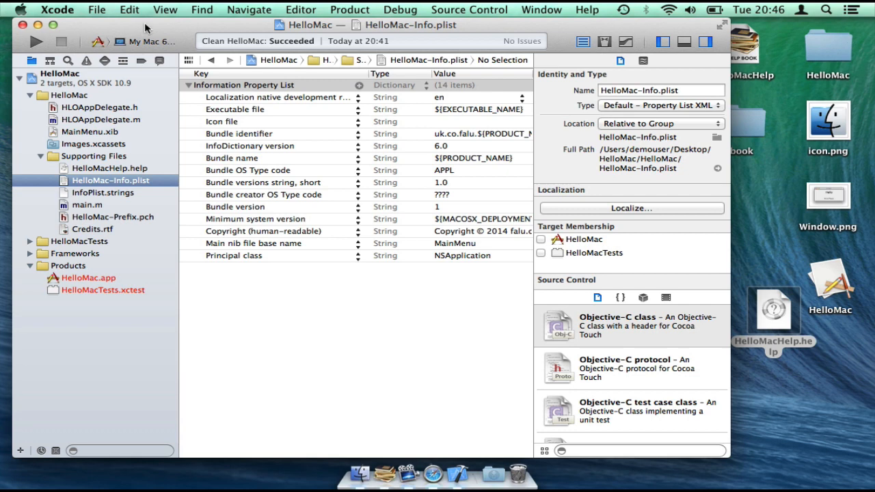
left_click_drag(144, 25, 410, 7)
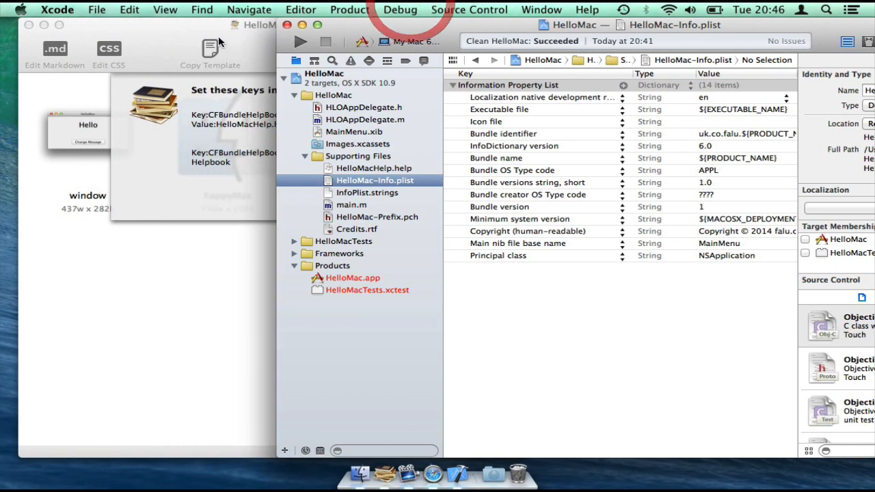
left_click_drag(223, 24, 100, 12)
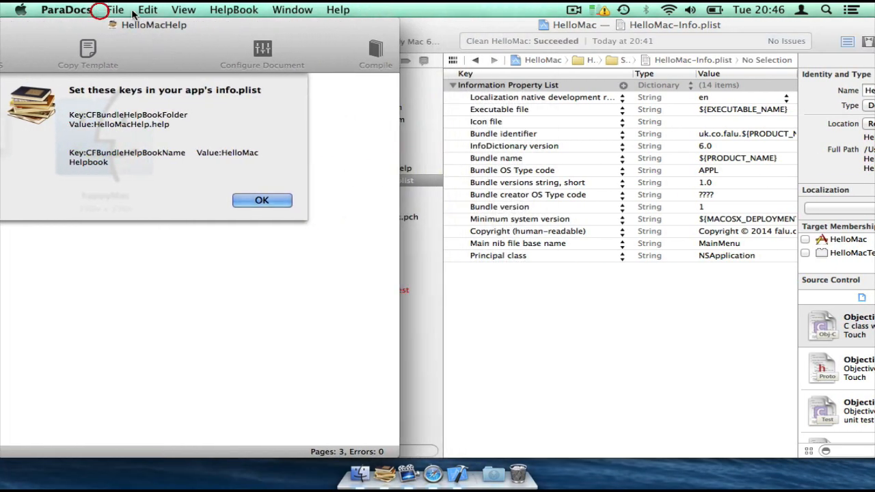
left_click(489, 22)
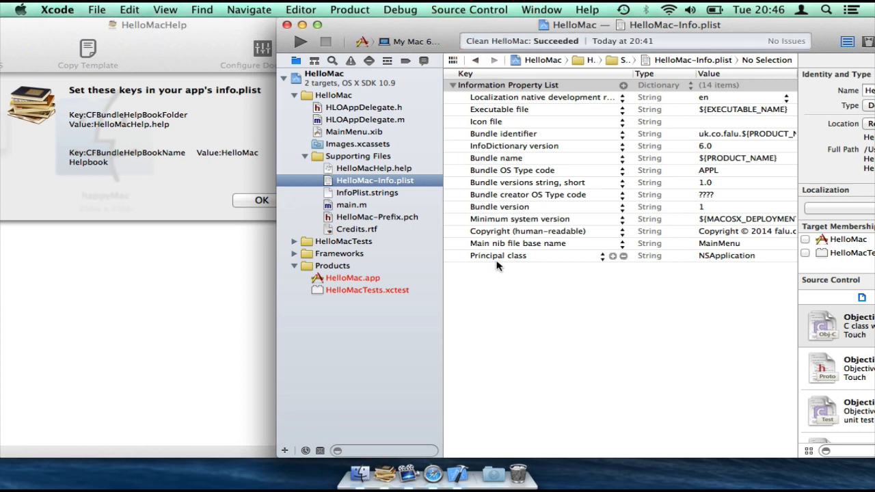
right_click(497, 259)
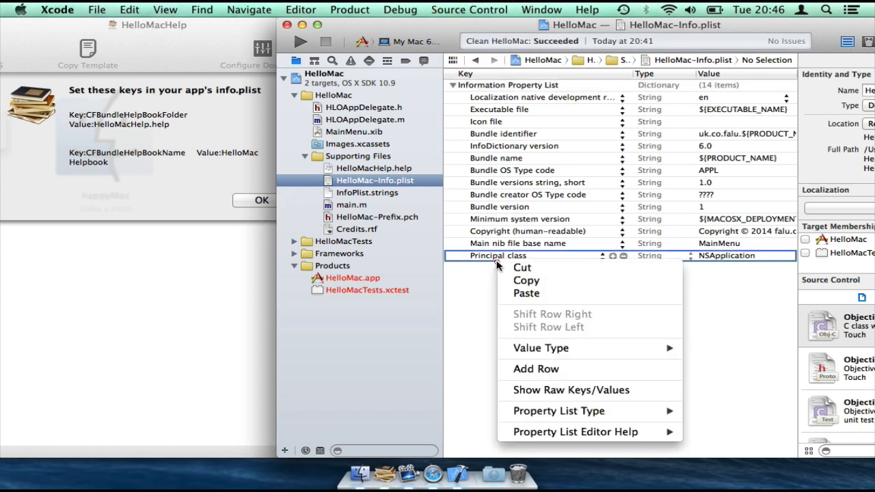
left_click(541, 389)
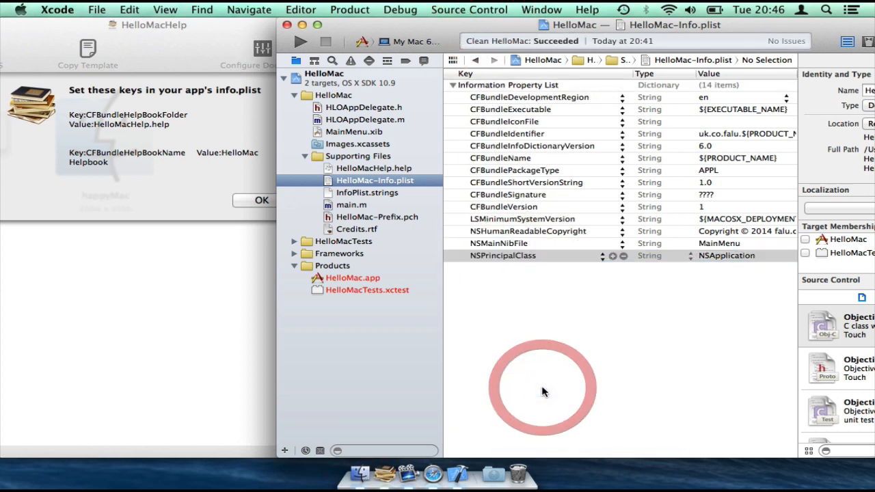
- Add a CFBundleHelpBookFolder row to HelloMac-Info.plist with the value HelloMacHelp.help
left_click(613, 256)
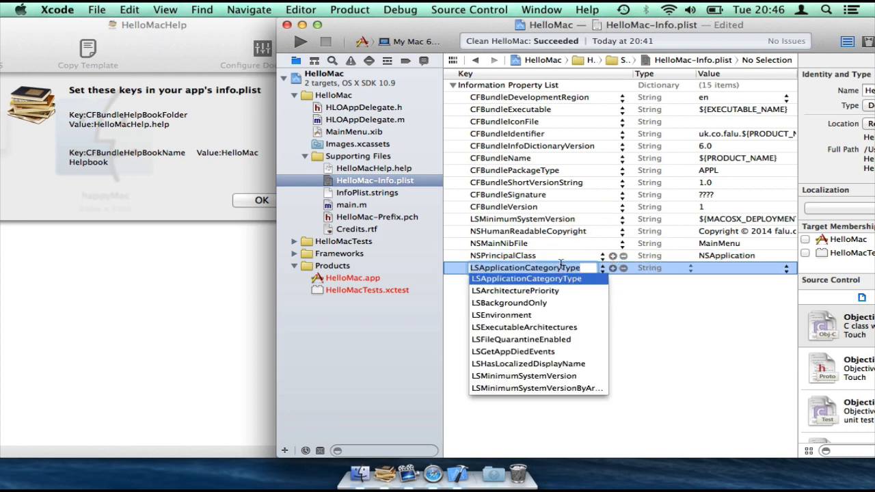
type("CFB")
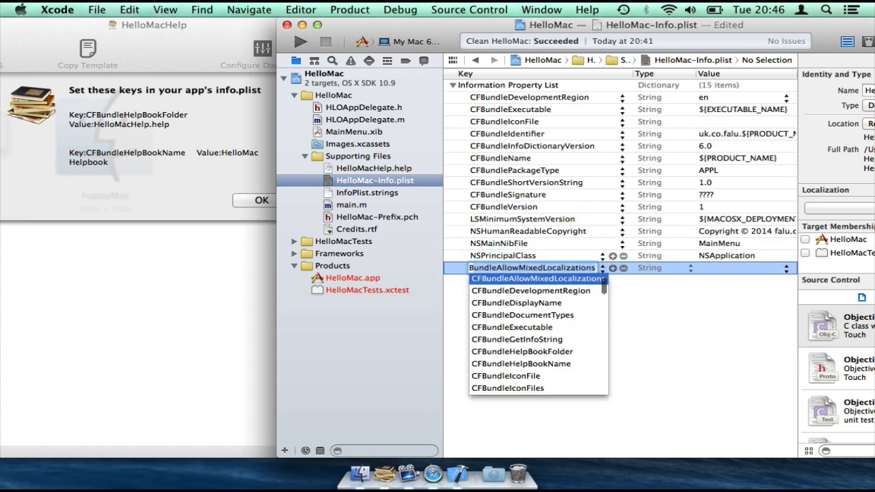
type("undle")
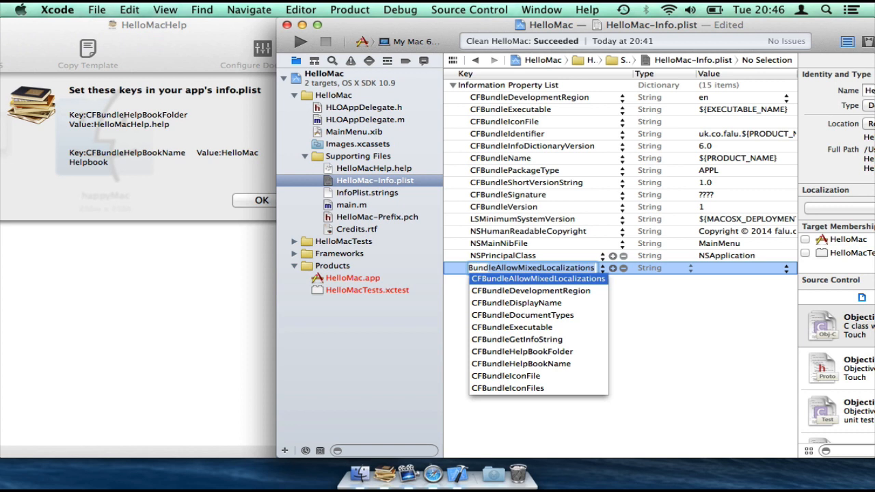
type("H")
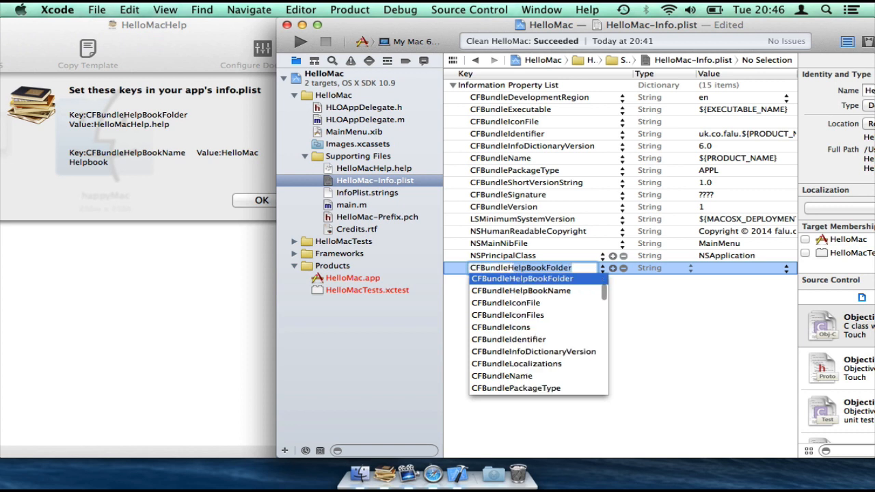
type("e")
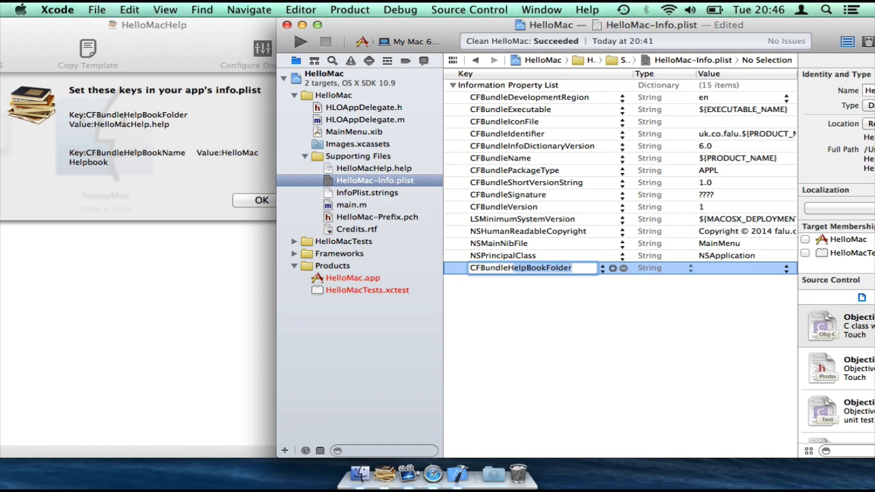
left_click(709, 269)
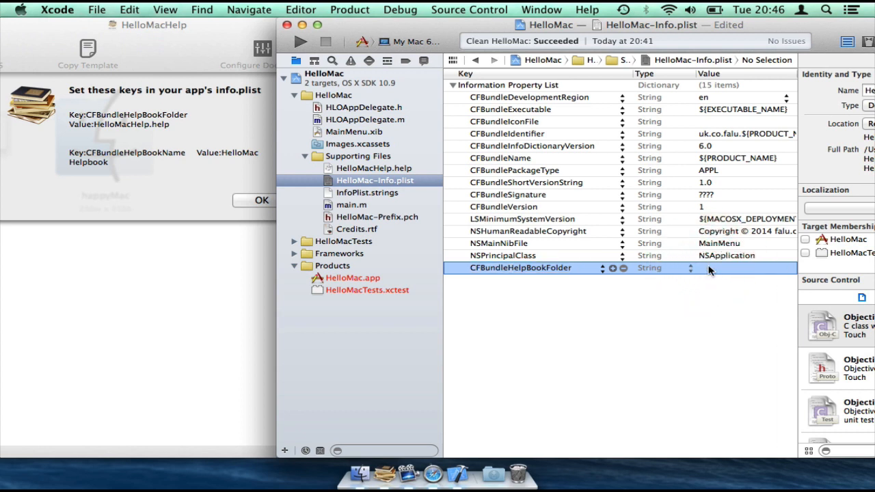
left_click(709, 269)
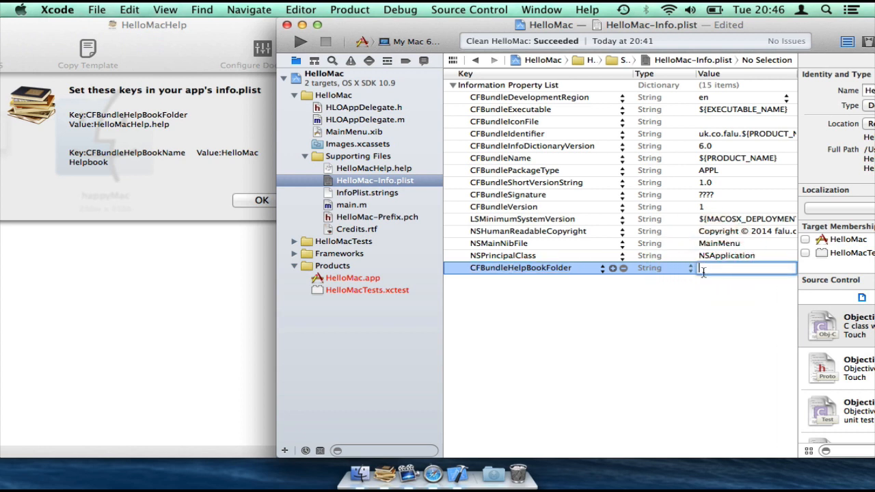
type("HelloMacHelp.help")
key("Return")
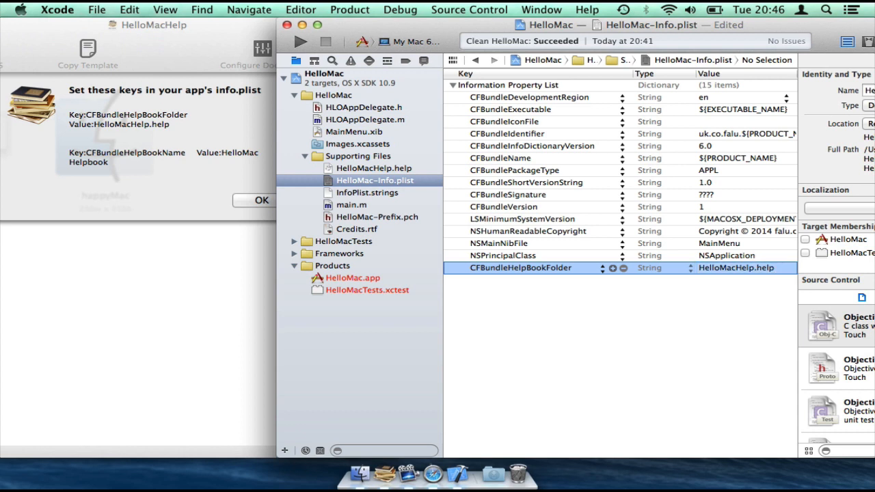
- Add a CFBundleHelpBookName row to HelloMac-Info.plist with the value HelloMac Helpbook
left_click(612, 268)
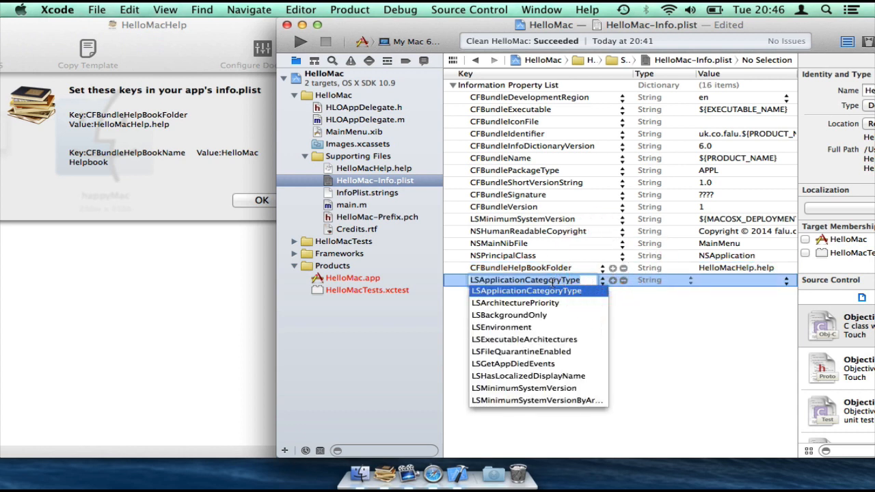
type("CFBundleHelpBookFolder")
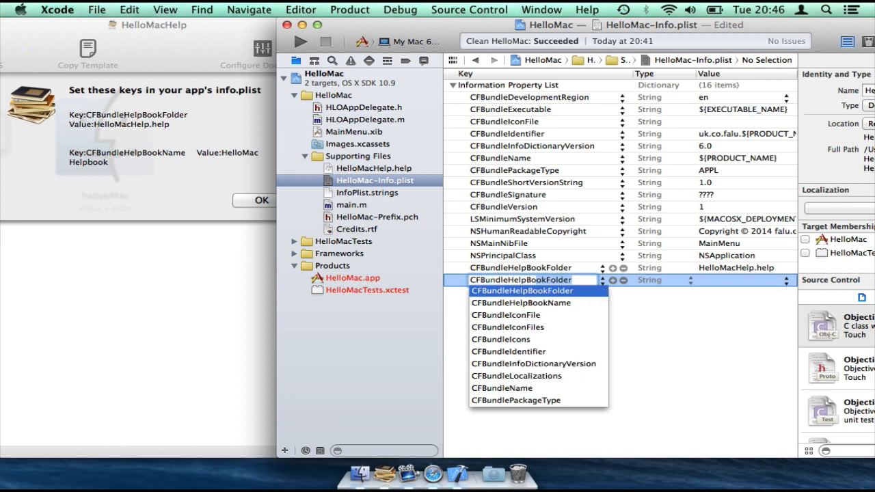
left_click(547, 303)
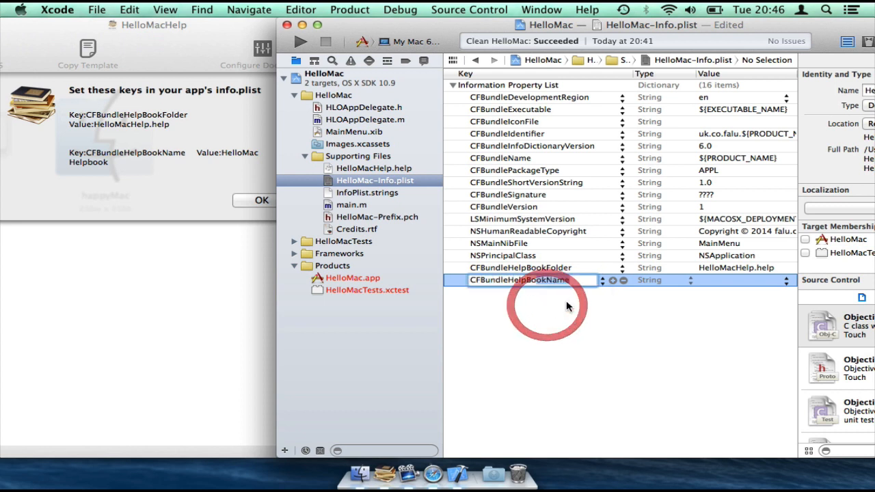
left_click(717, 285)
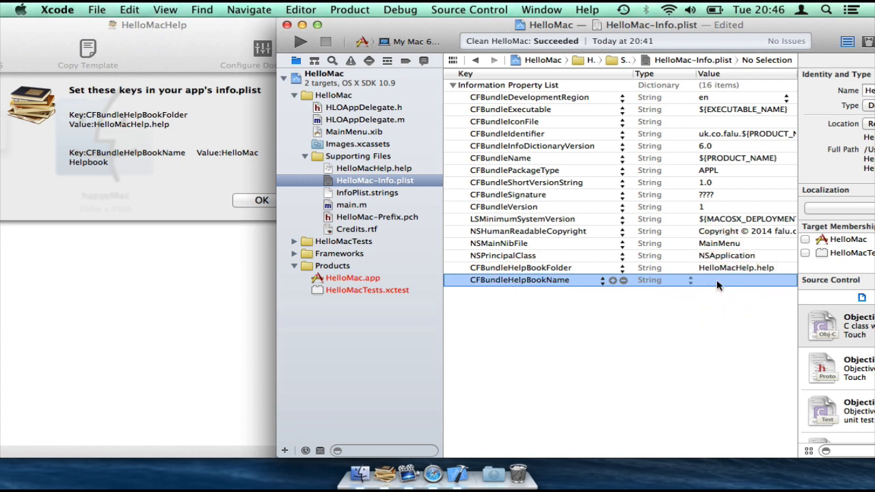
left_click(717, 284)
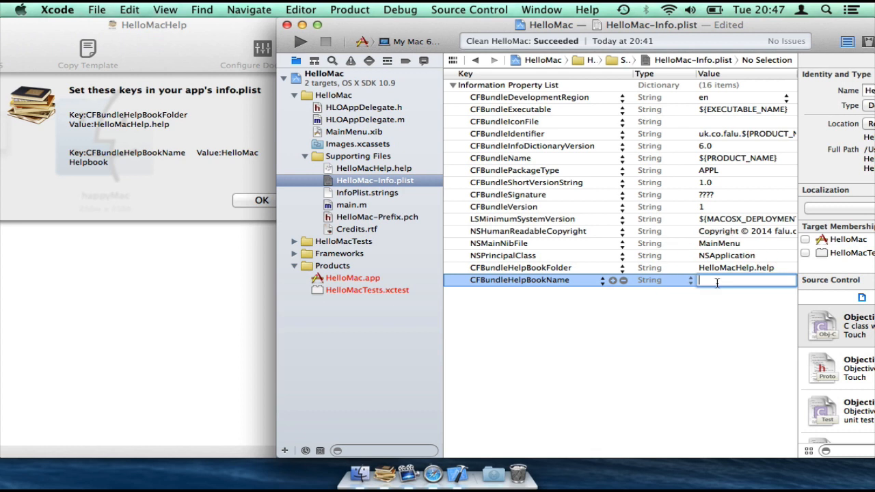
type("HelloMac Helpbook")
left_click(706, 330)
- Build and run the HelloMac app, and try its Change Message function twice
left_click_drag(418, 26, 192, 5)
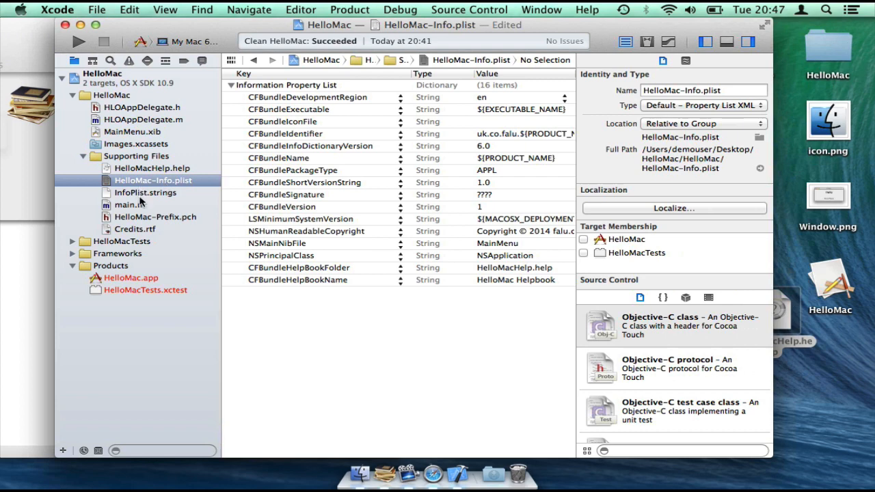
left_click(136, 392)
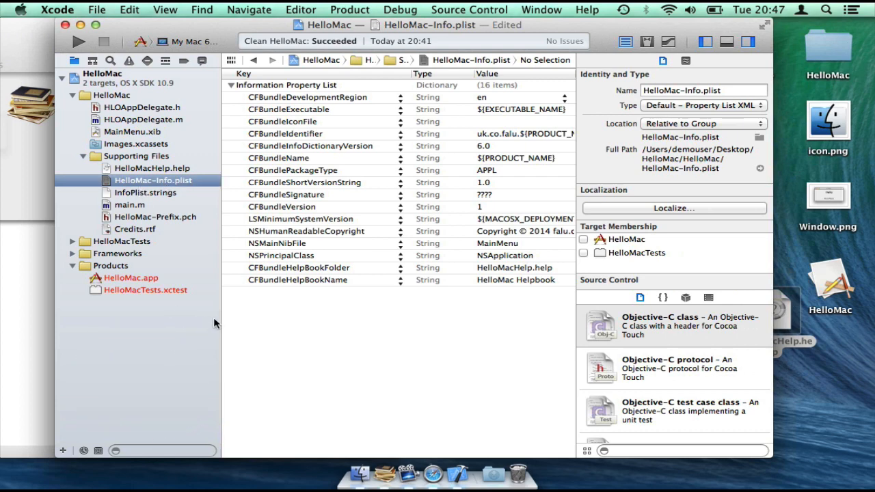
left_click(79, 44)
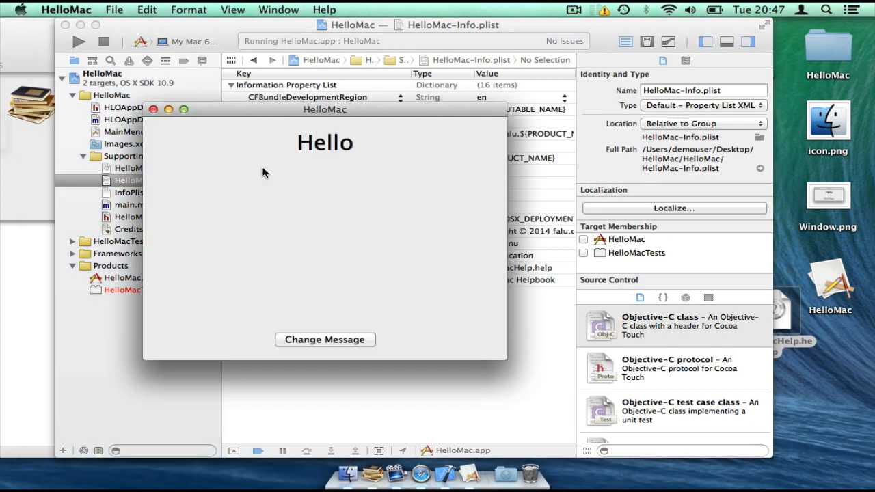
left_click(332, 342)
left_click(331, 342)
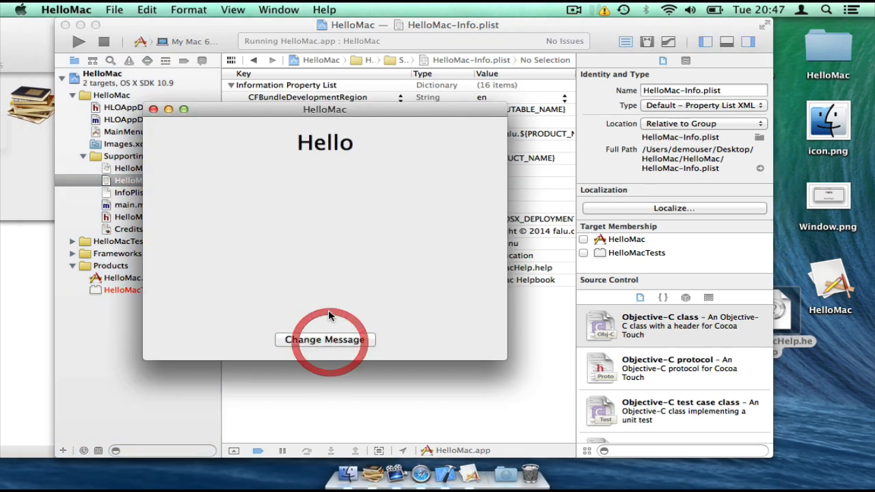
- Open HelloMac Help from the running HelloMac app and arrange the app and Help Center windows side by side
left_click(318, 9)
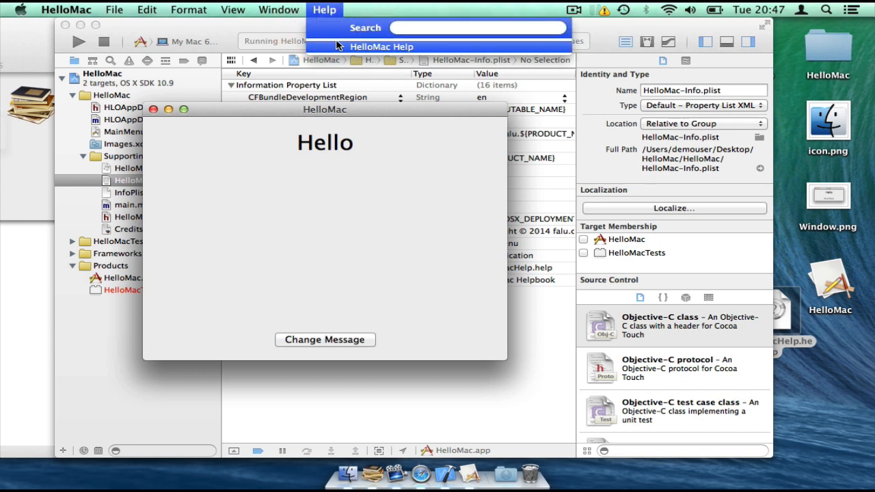
left_click(339, 46)
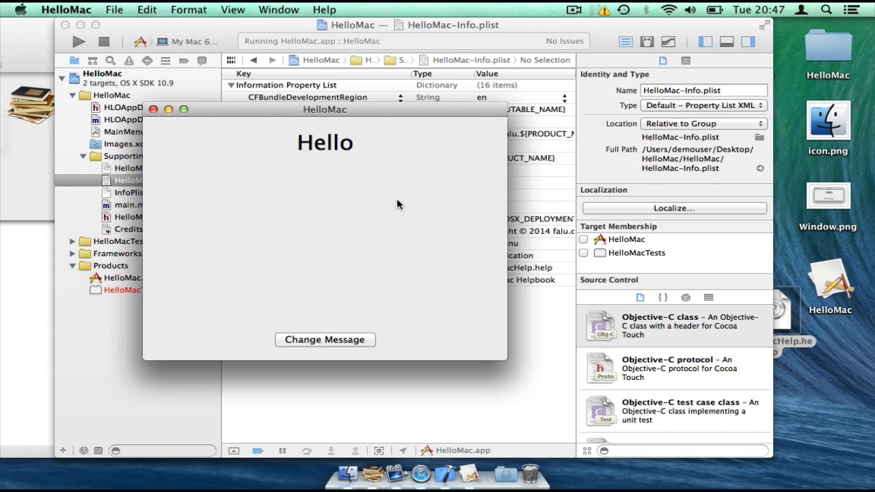
left_click(364, 114)
left_click_drag(364, 114, 300, 80)
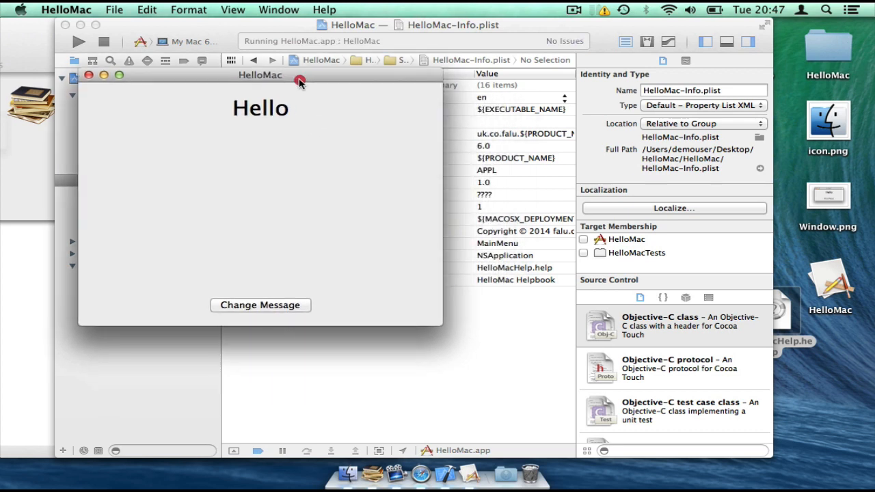
left_click(324, 10)
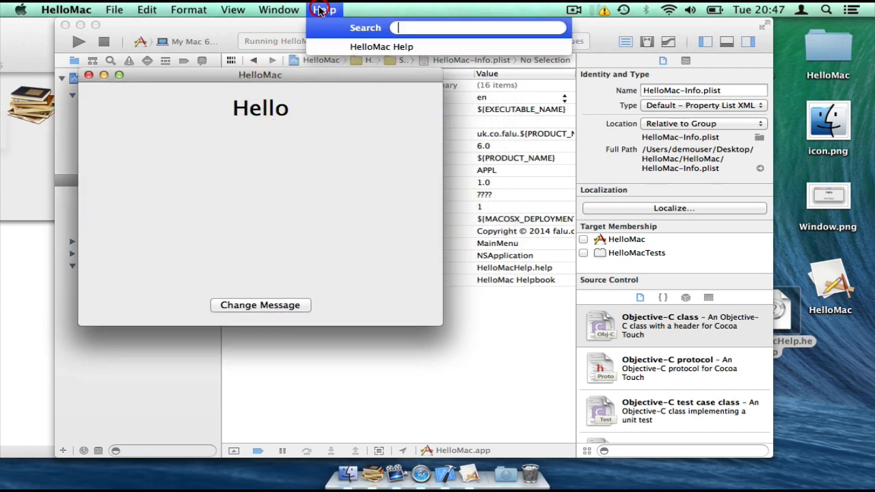
left_click(363, 45)
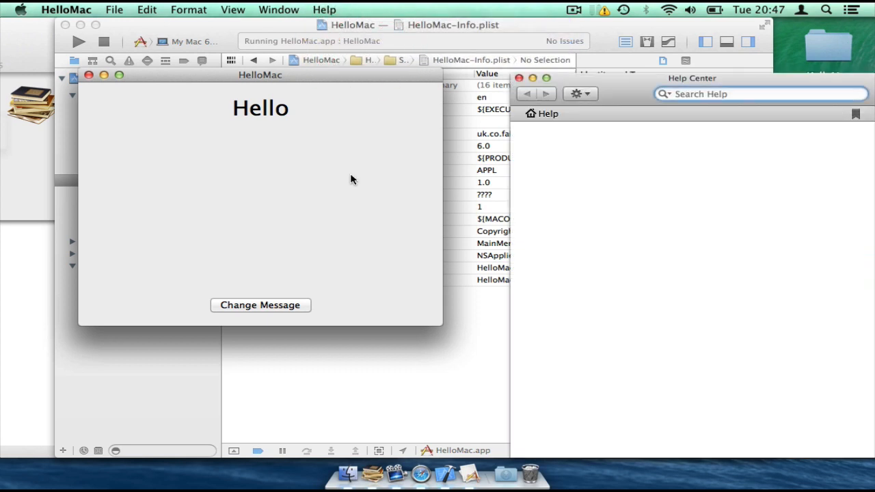
left_click_drag(625, 87, 533, 45)
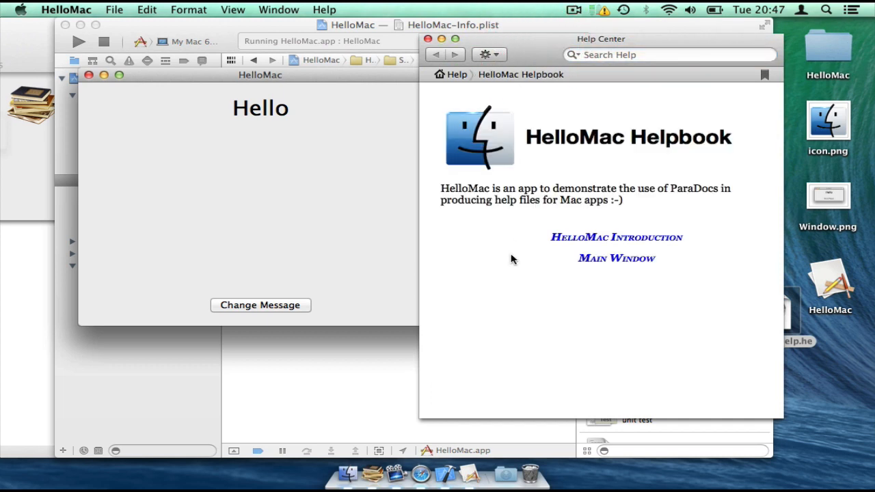
- Check the help book's HelloMac Introduction and Main Window pages through their links, and close Help Center
left_click(587, 239)
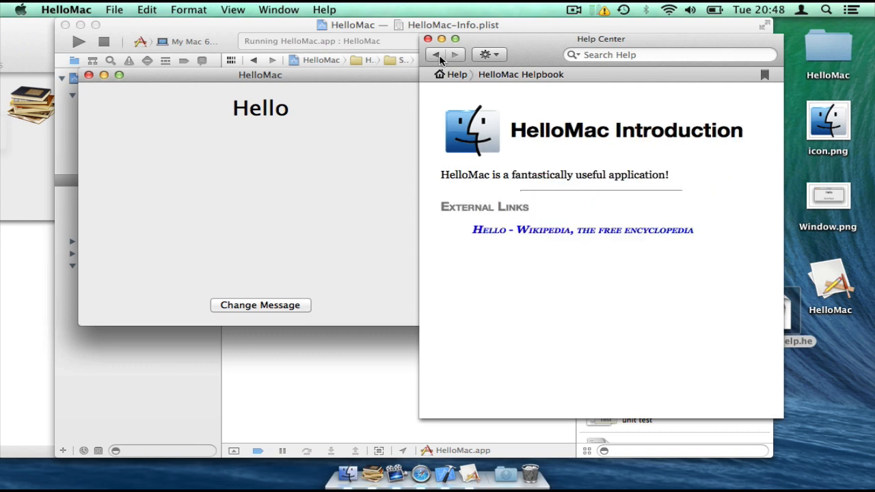
left_click(438, 56)
left_click(589, 260)
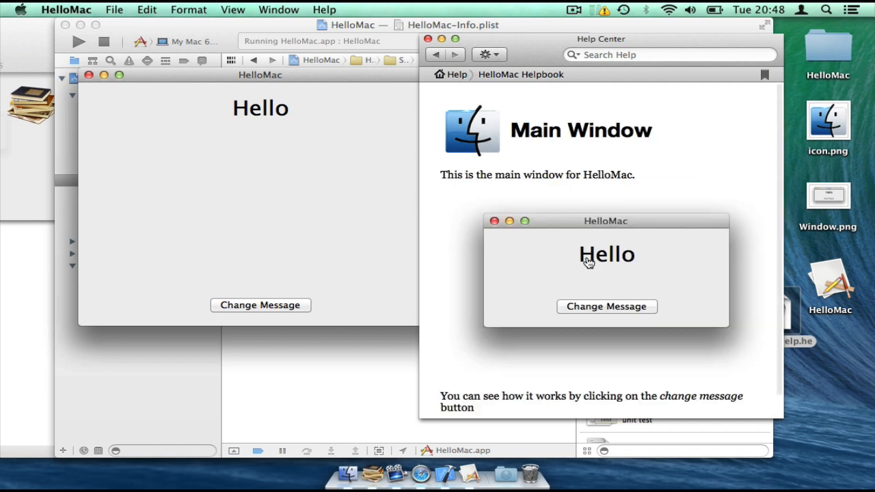
scroll(600, 313, "down", 3)
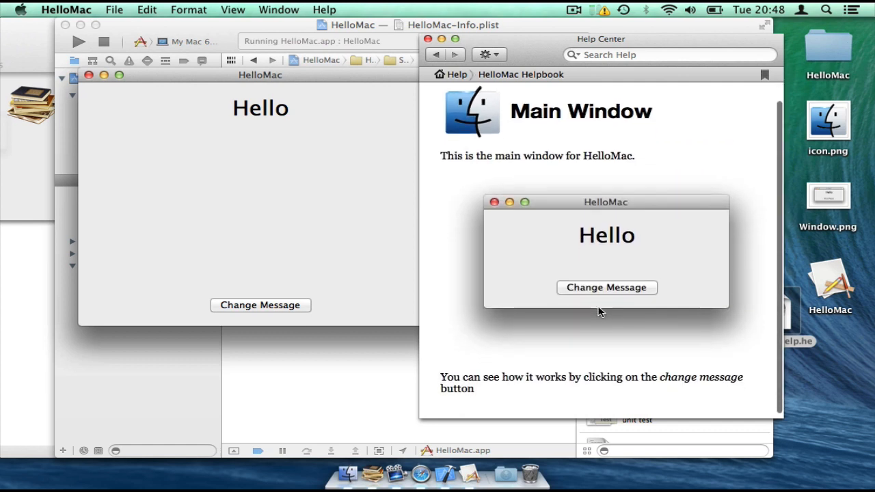
scroll(600, 312, "up", 4)
left_click(438, 55)
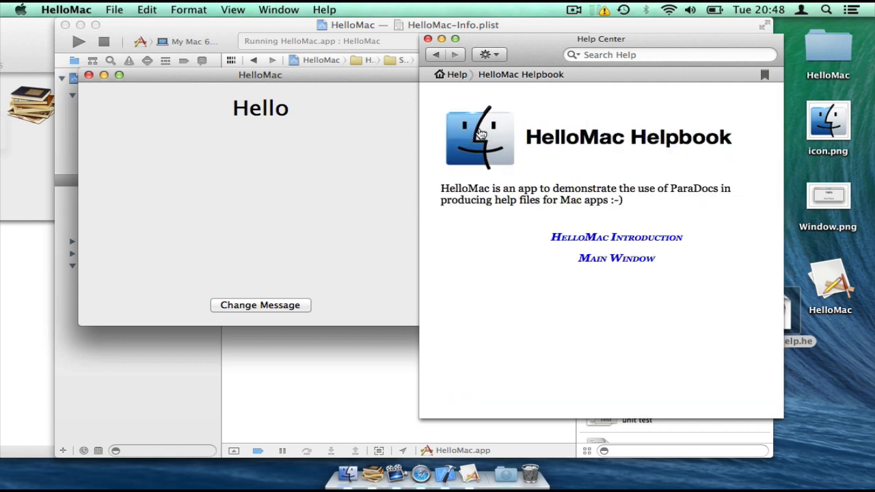
left_click(437, 53)
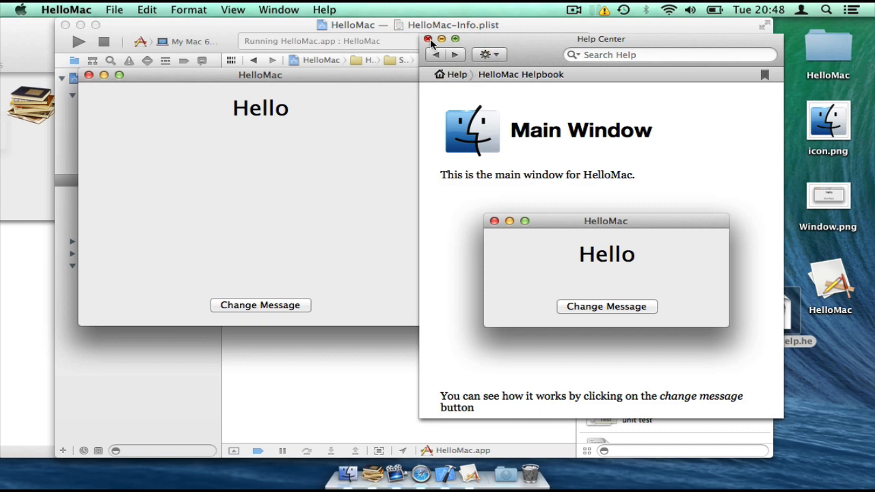
left_click(427, 39)
left_click(573, 9)
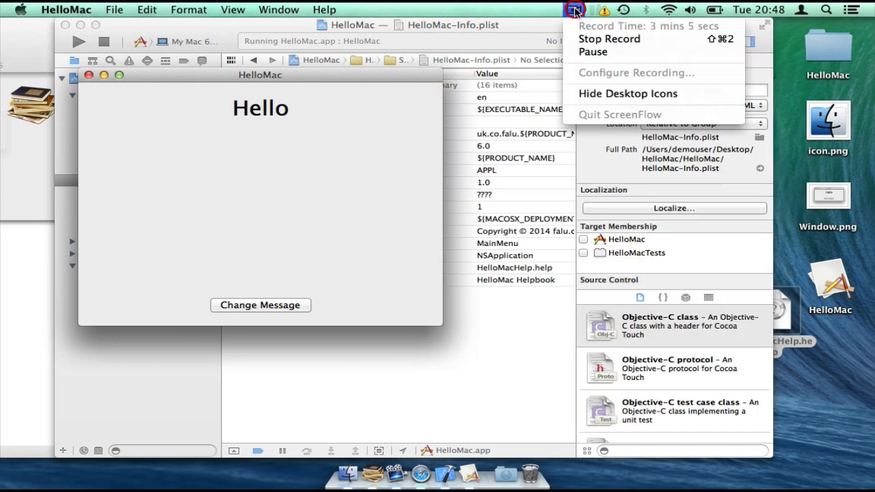
left_click(573, 9)
left_click(573, 9)
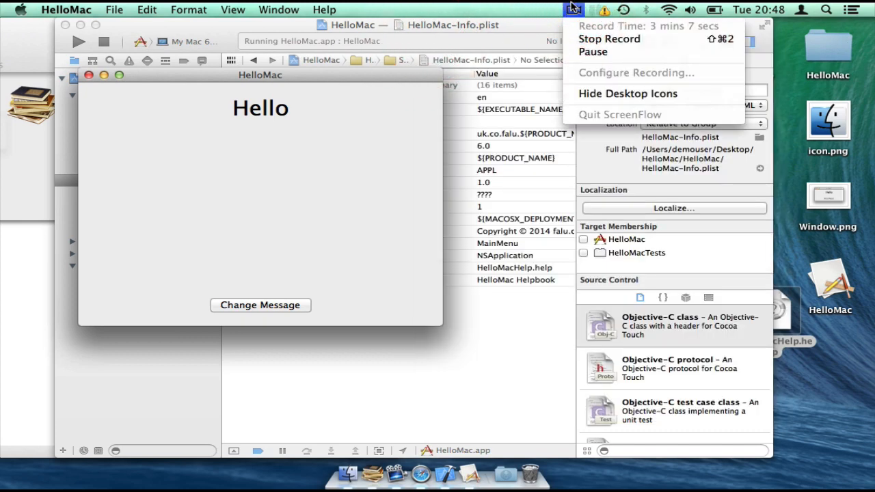